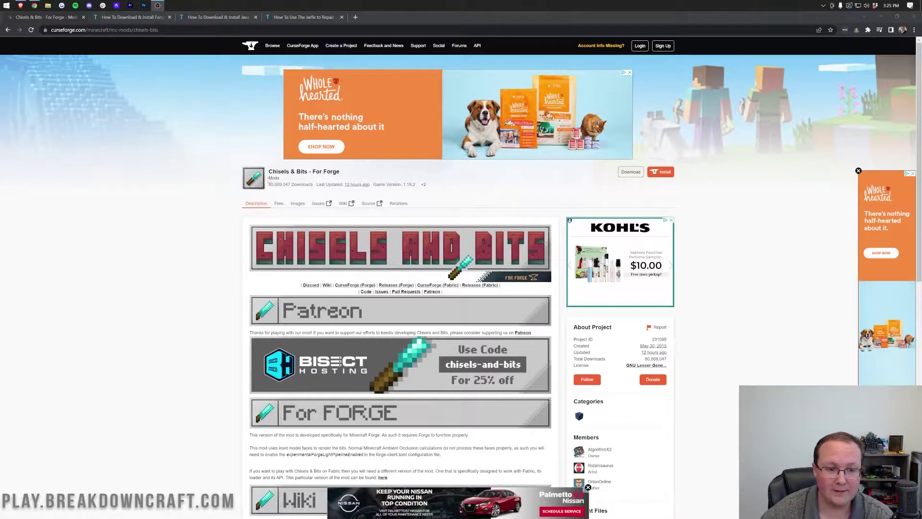
Open the mod's image gallery and view the Custom Fence Design and A Custom Catwalk pictures at full size
left_click(297, 204)
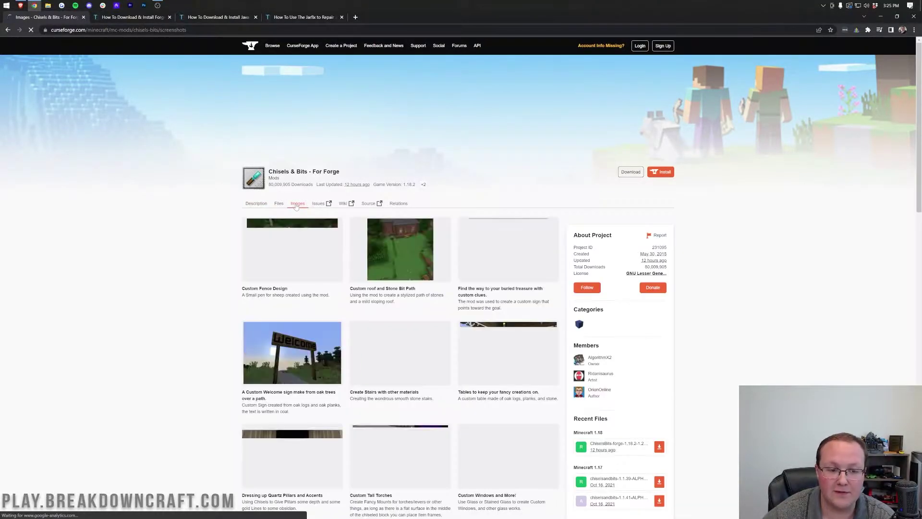
left_click(298, 238)
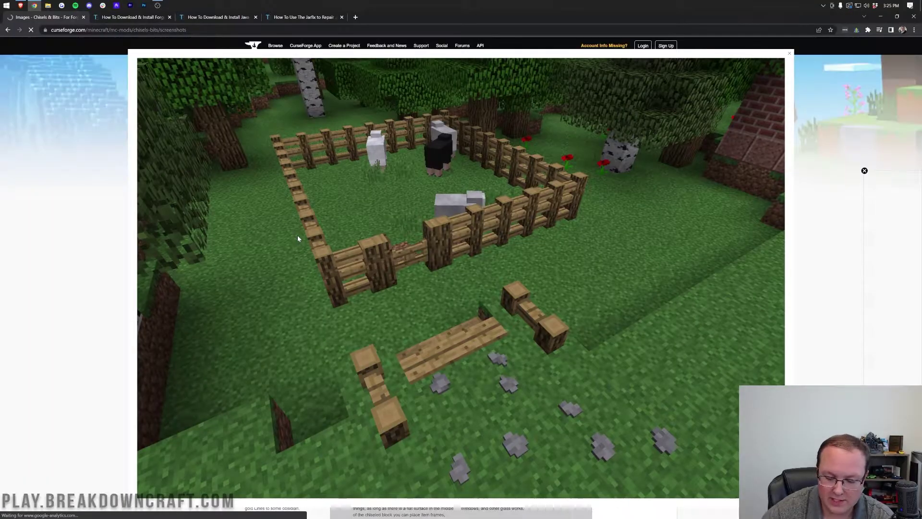
left_click(800, 257)
scroll(554, 272, "down", 7)
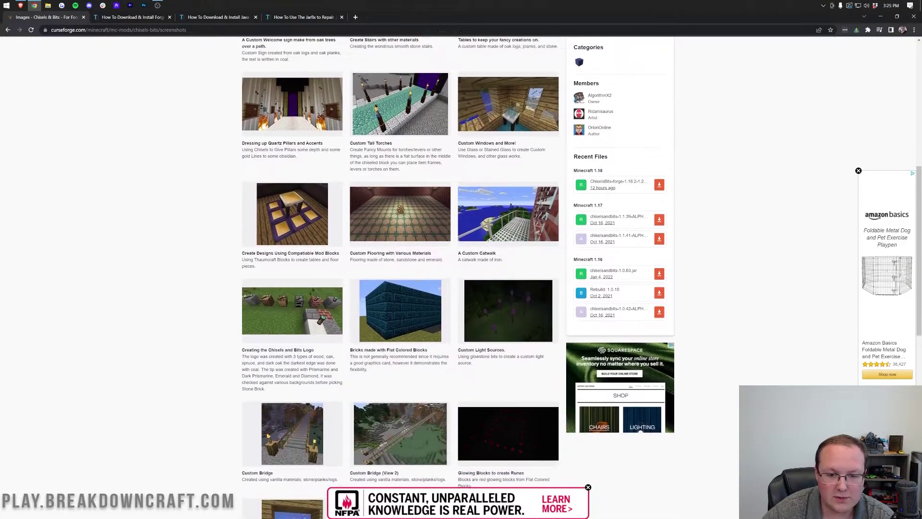
left_click(470, 229)
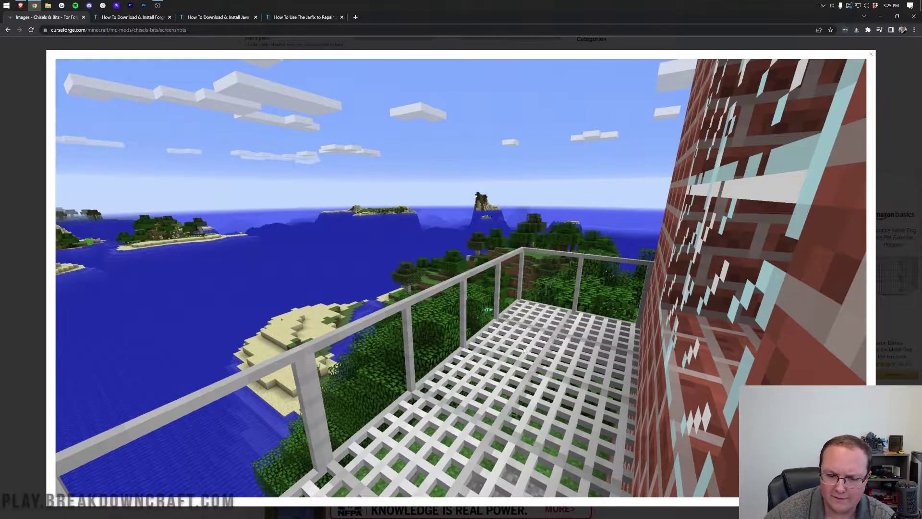
left_click(894, 158)
View the Top Windows and the work-in-progress Stairs pictures at full size in the mod's gallery
scroll(524, 234, "down", 8)
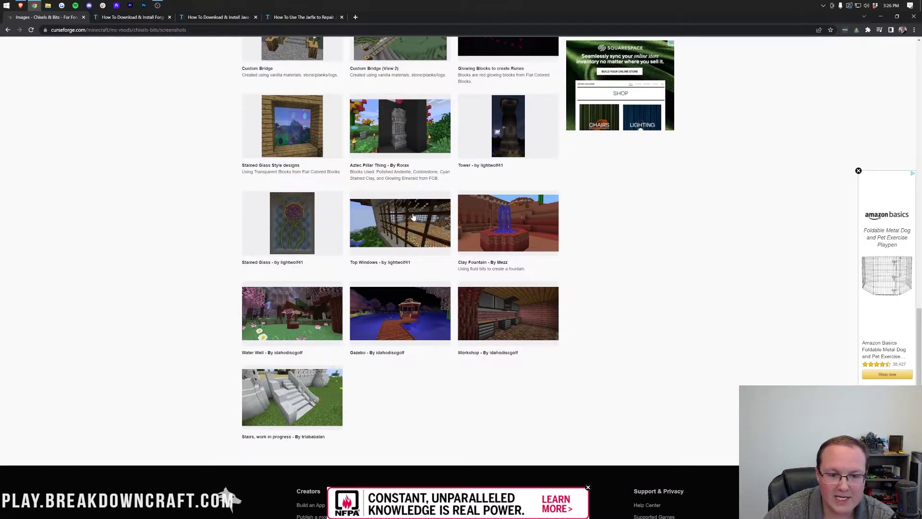
left_click(413, 217)
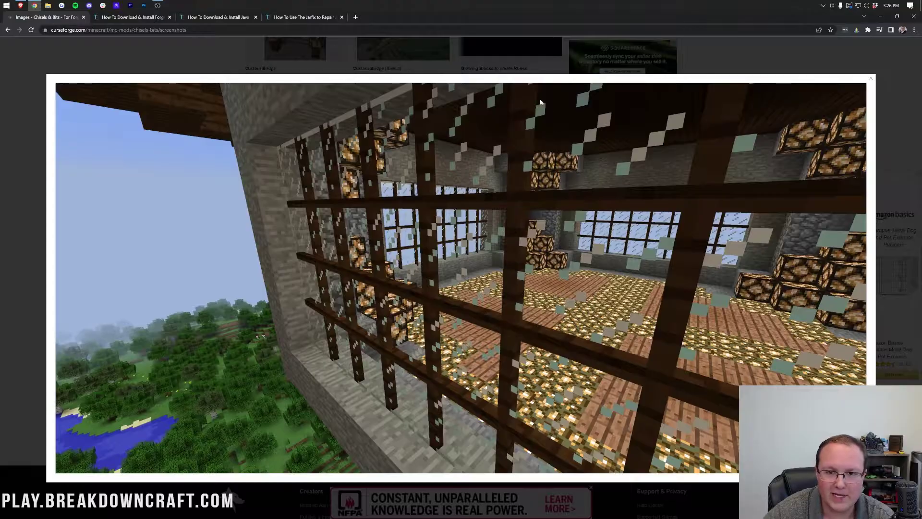
left_click(435, 236)
scroll(408, 288, "down", 2)
left_click(336, 336)
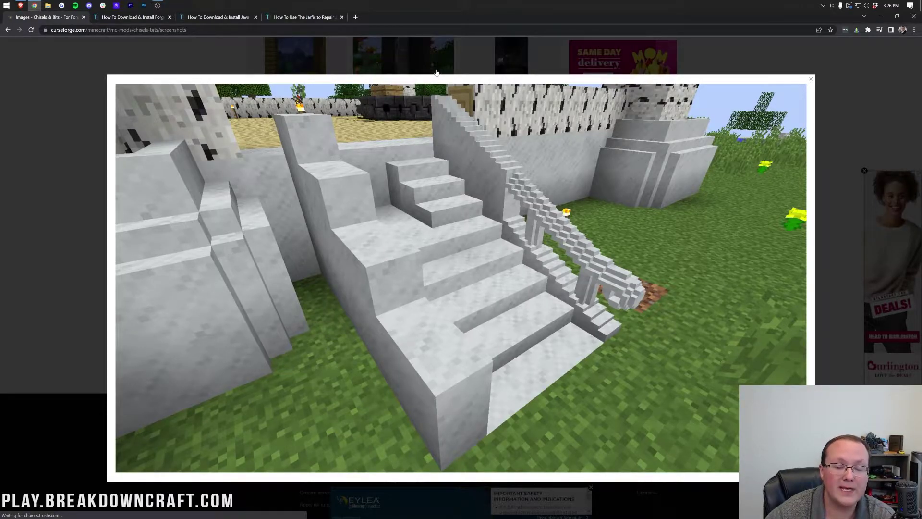
key("Escape")
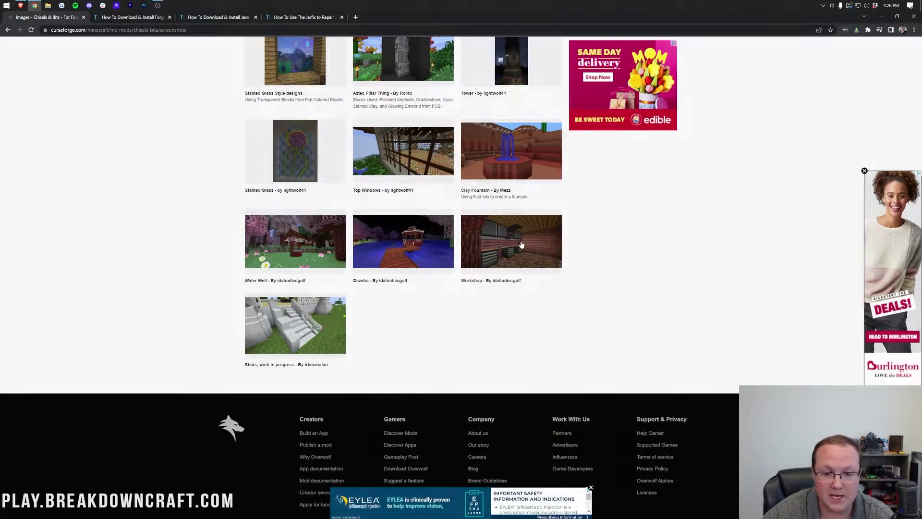
View the Workshop and Water Well pictures at full size and return to the mod's description page
left_click(506, 244)
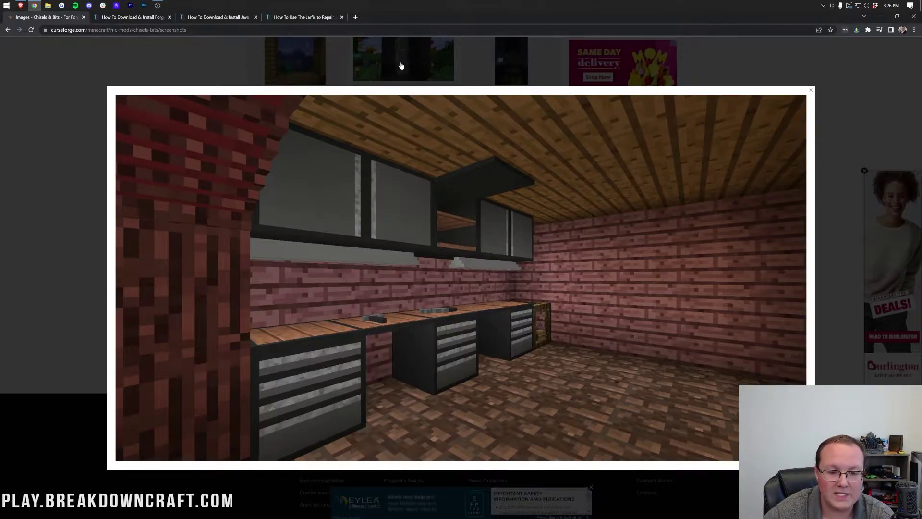
key("Escape")
scroll(401, 190, "up", 1)
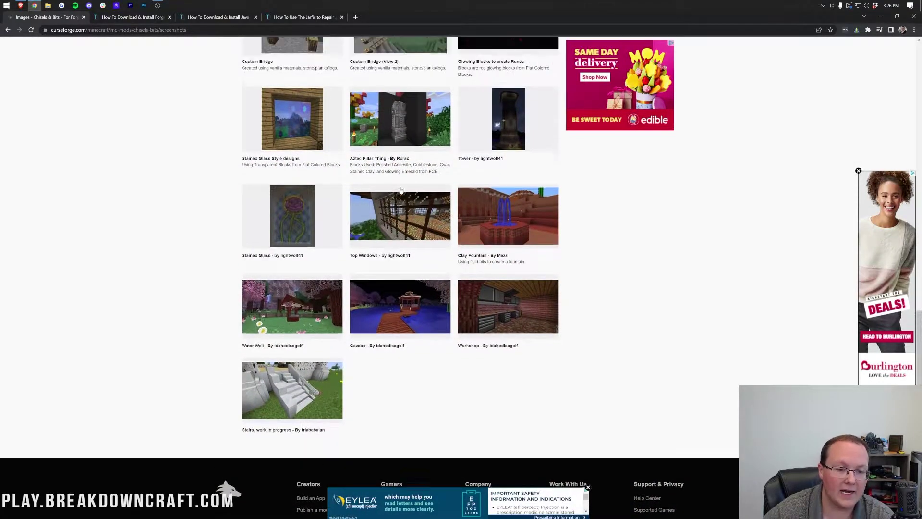
left_click(328, 296)
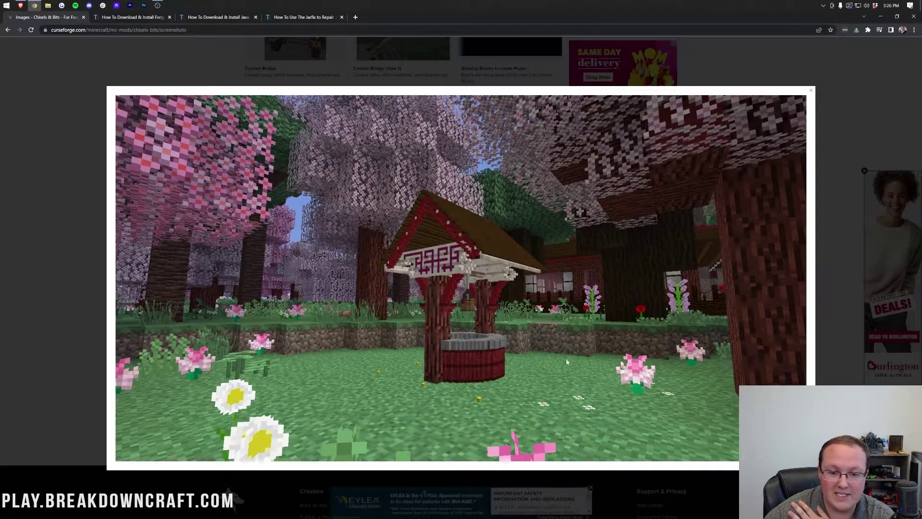
key("Escape")
scroll(237, 199, "up", 10)
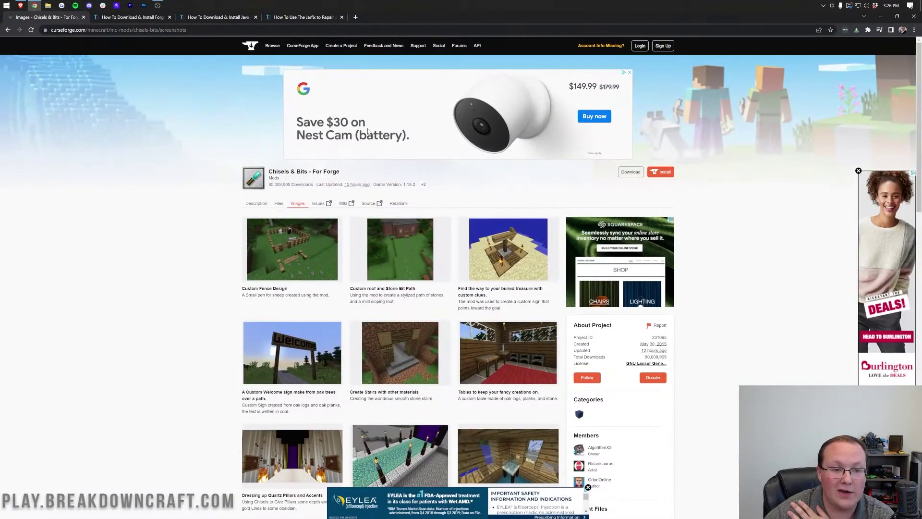
left_click(255, 204)
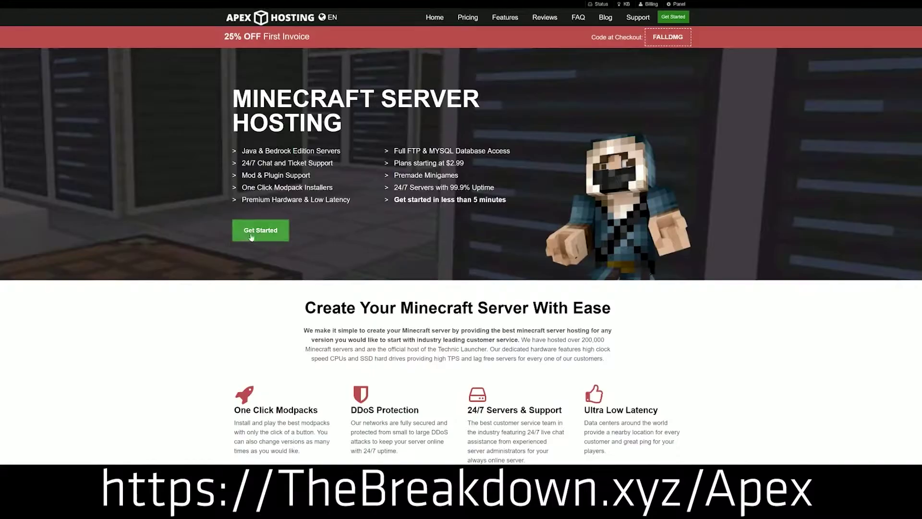
Review the Apex Hosting feature overview, highlighting 24/7 Servers & Support and Automated Backups
scroll(363, 290, "down", 2)
scroll(350, 182, "down", 3)
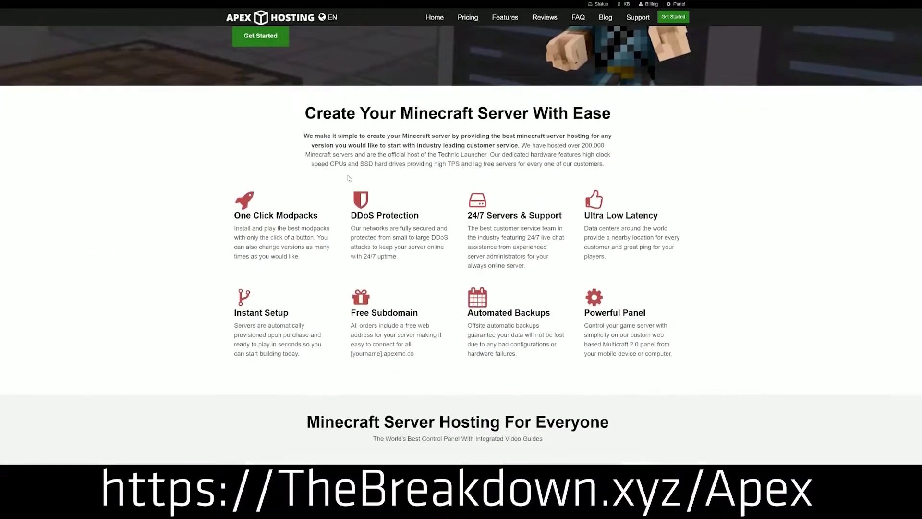
left_click_drag(233, 215, 564, 219)
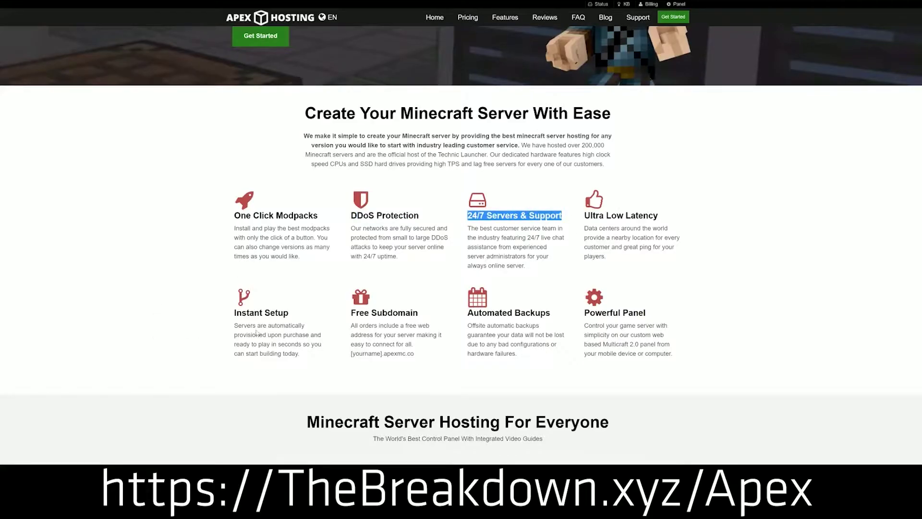
left_click_drag(467, 313, 518, 313)
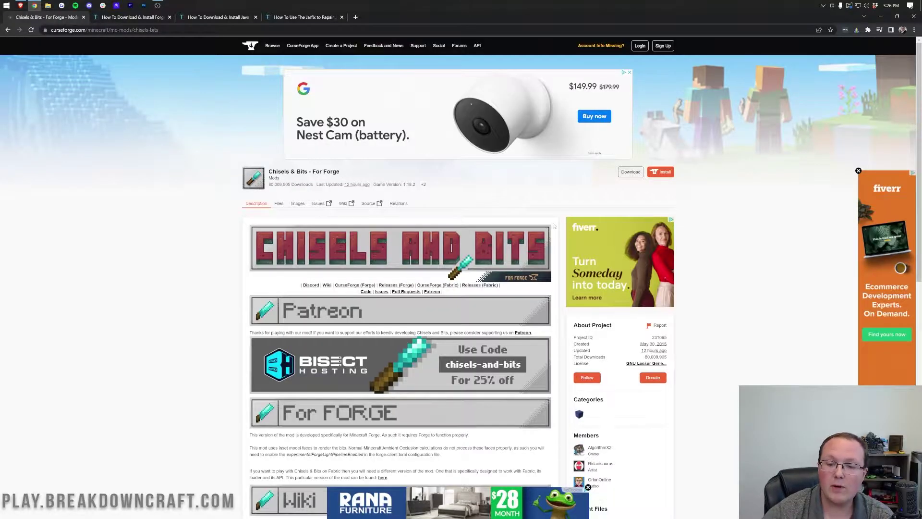
Download the recent Chisels & Bits release for Minecraft 1.18, ChiselsBits-forge-1.18.2-1.2.86-universal.jar
scroll(554, 225, "down", 6)
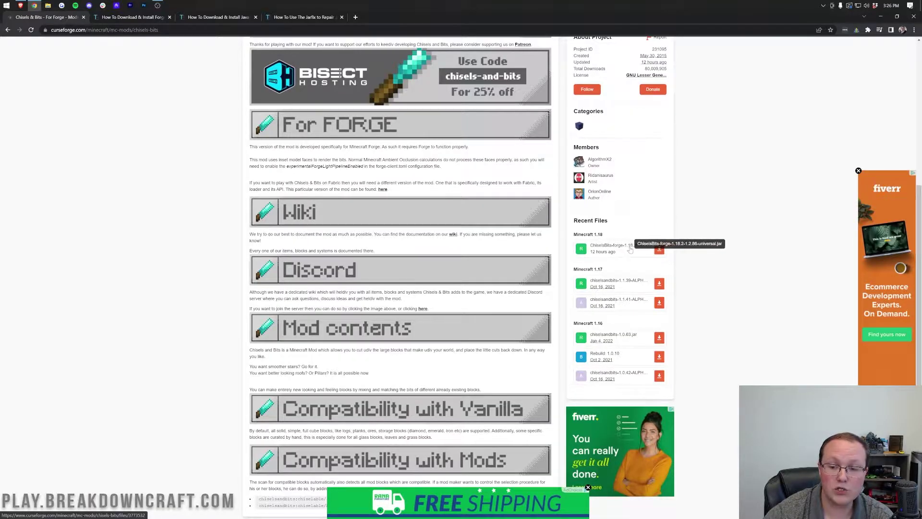
left_click(659, 249)
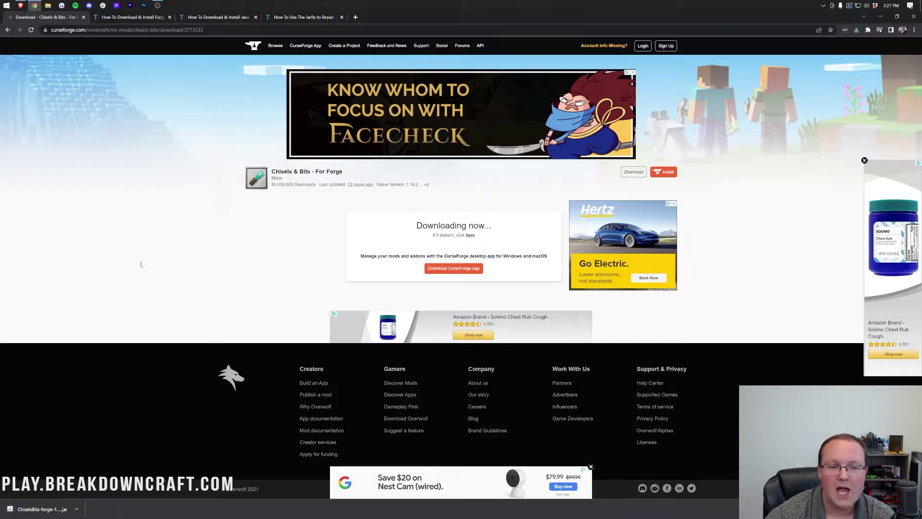
Open the official Forge download page through the download link in the already open Forge installation guide
left_click(136, 20)
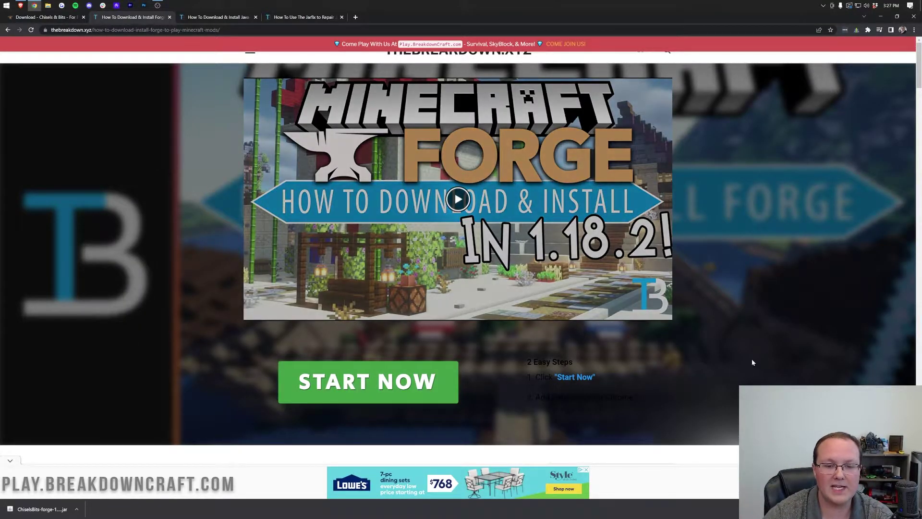
scroll(752, 362, "down", 7)
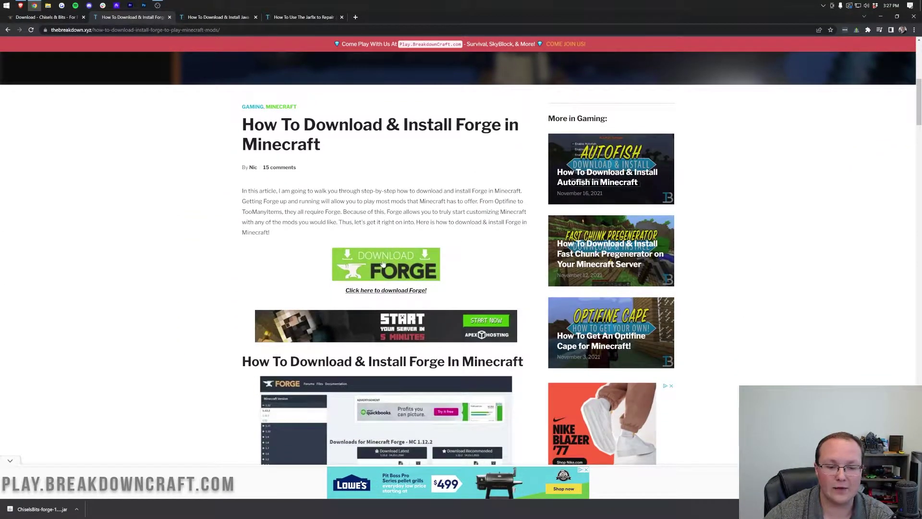
left_click(377, 272)
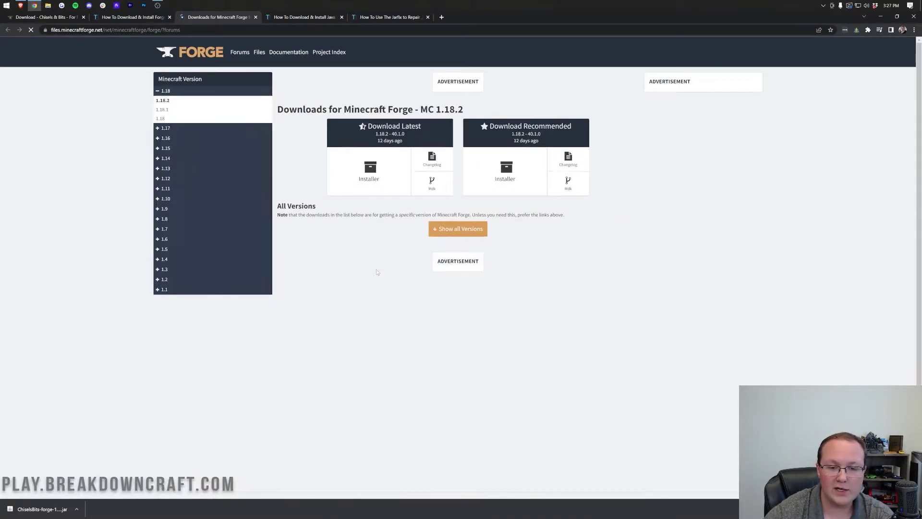
Check that Minecraft version 1.18.2 is selected and download the latest Forge installer, skipping the advertisement page
left_click_drag(420, 142, 465, 151)
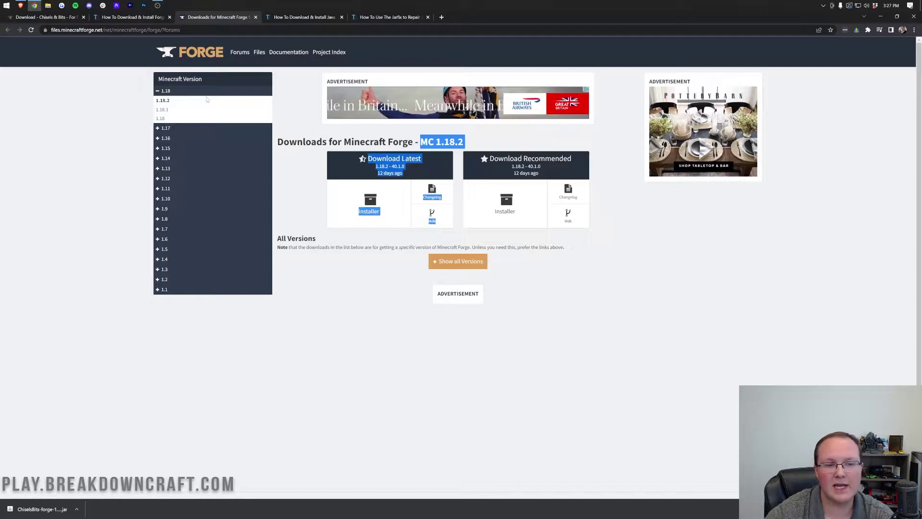
left_click(194, 93)
left_click(177, 93)
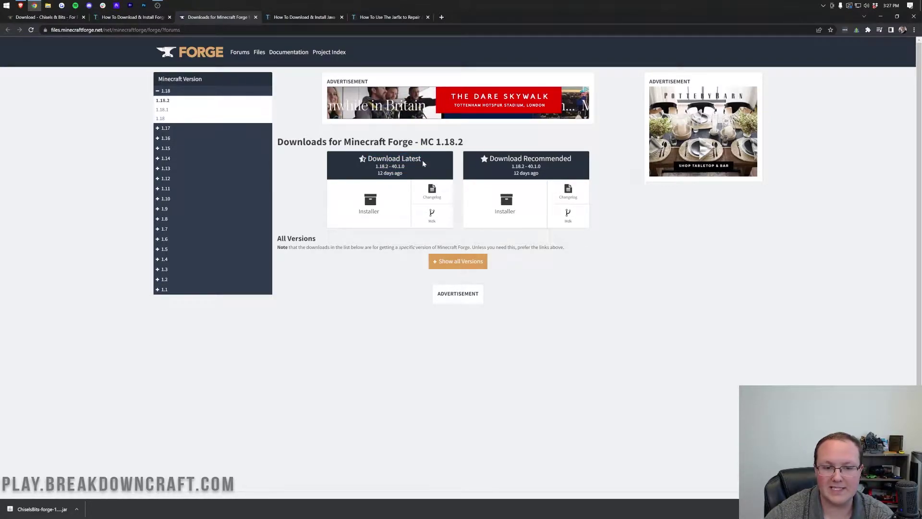
left_click(369, 215)
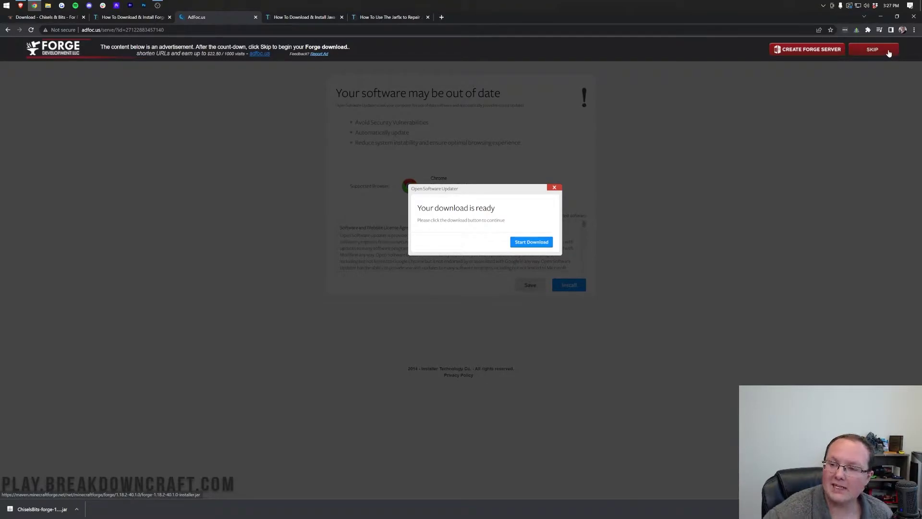
left_click(888, 51)
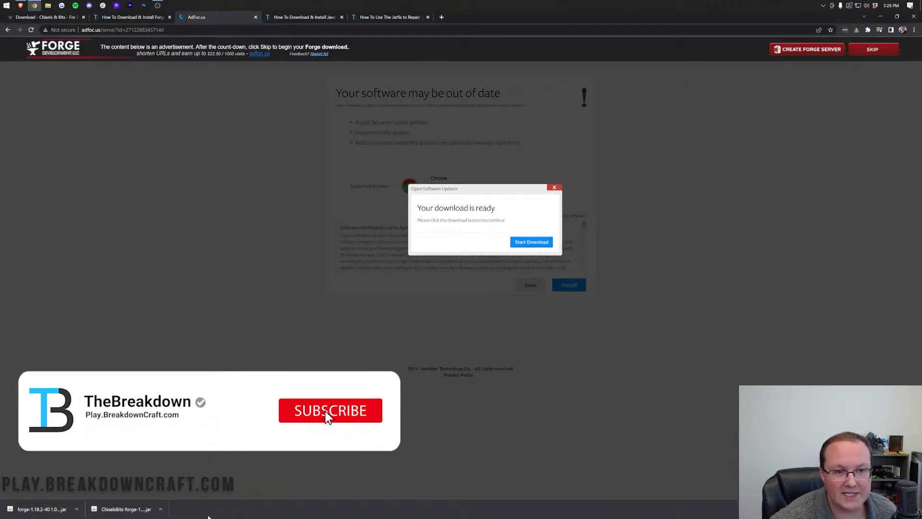
Open the Downloads folder and move the Forge installer and the Chisels & Bits JAR file to the desktop side by side
left_click(321, 20)
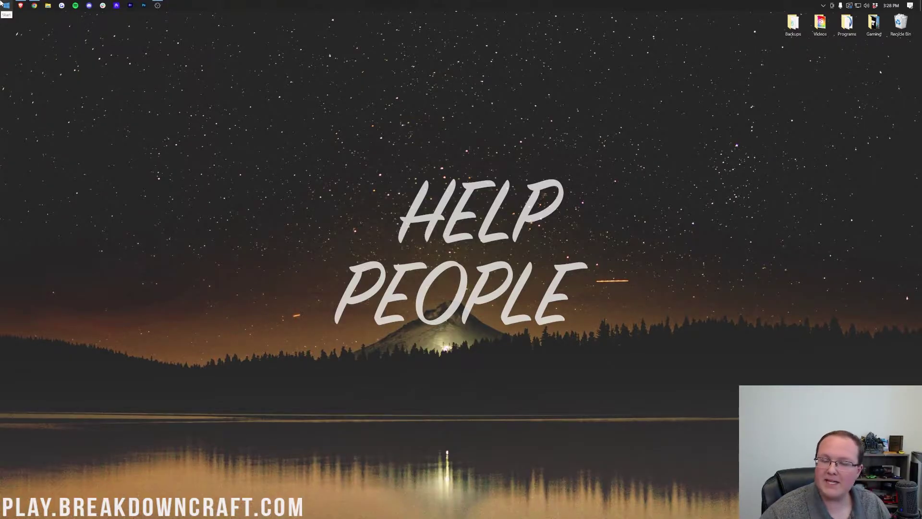
left_click(1, 2)
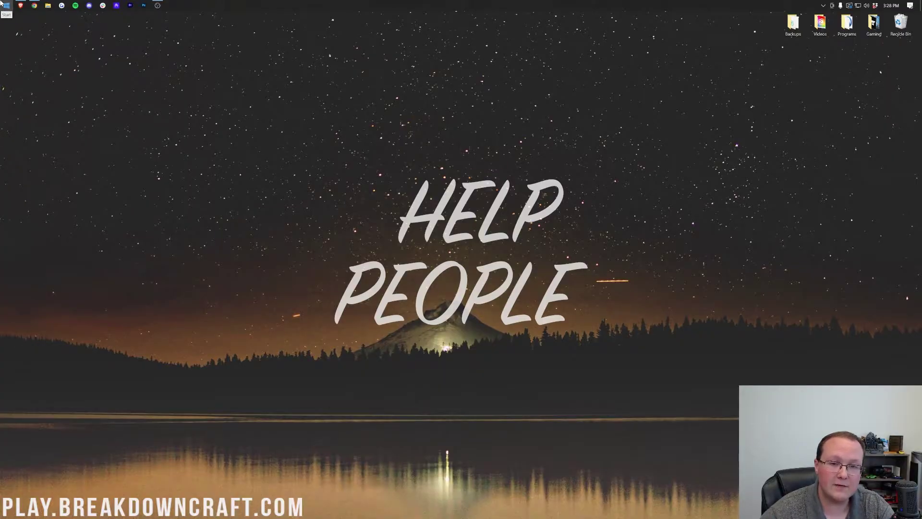
type("down")
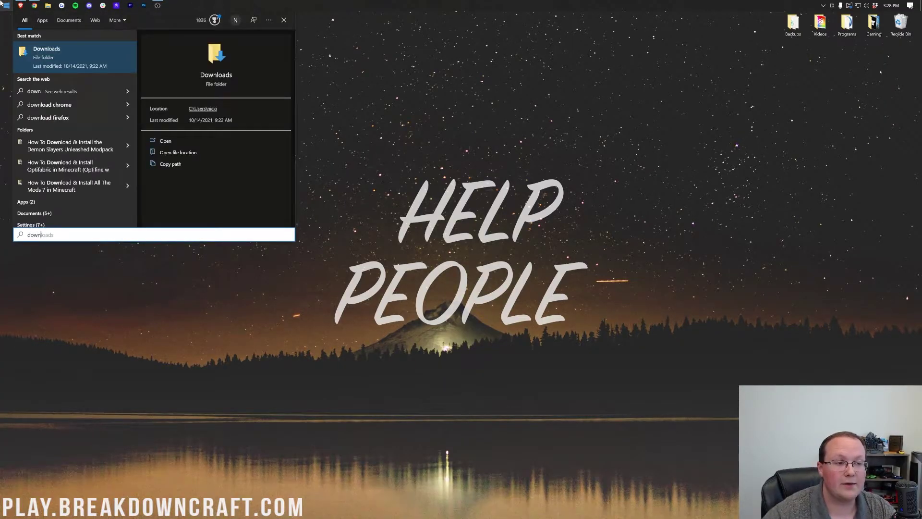
left_click(67, 61)
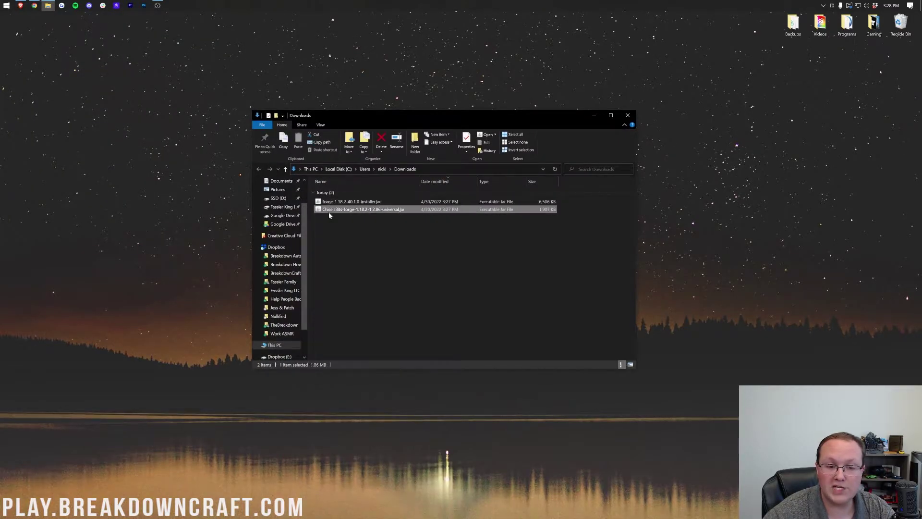
left_click_drag(332, 234, 417, 62)
left_click(627, 120)
left_click_drag(463, 85, 339, 56)
left_click_drag(364, 64, 417, 111)
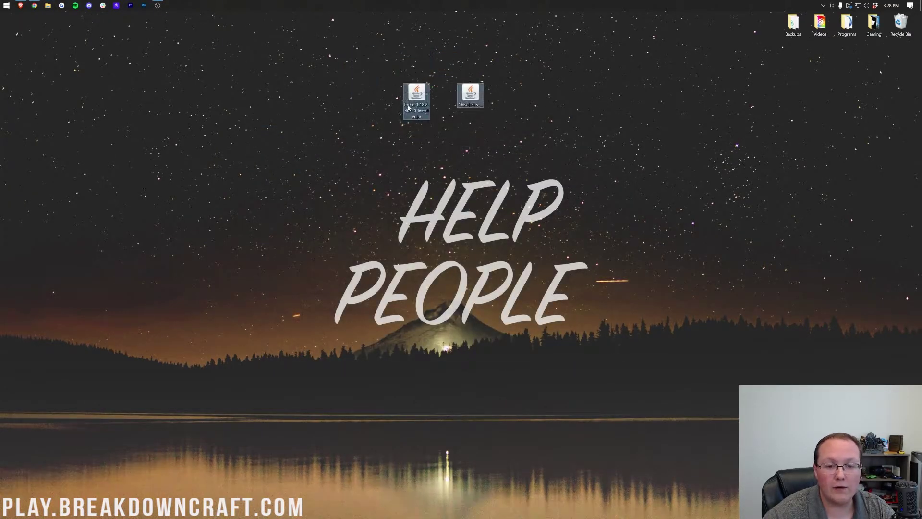
Check the Open With choices for the Forge installer on the desktop for Java, and dismiss the dialog without opening the file
left_click(418, 113)
right_click(414, 97)
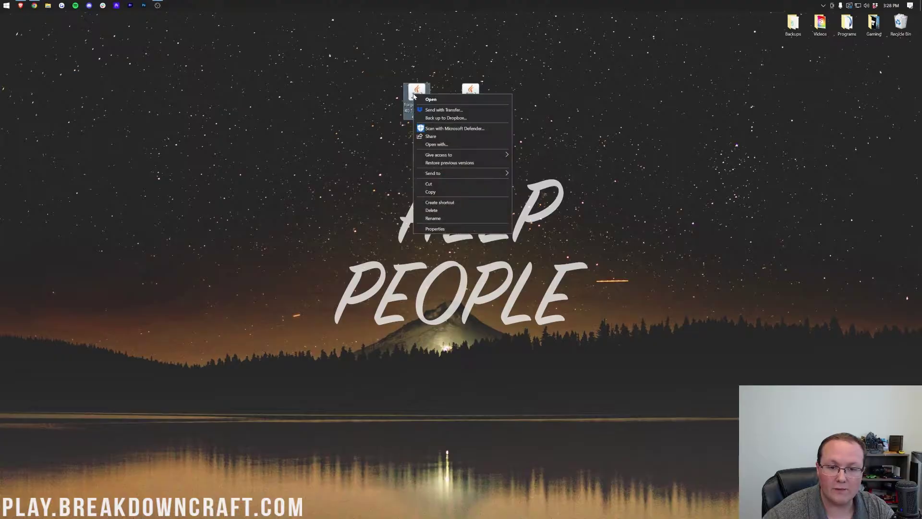
left_click(449, 146)
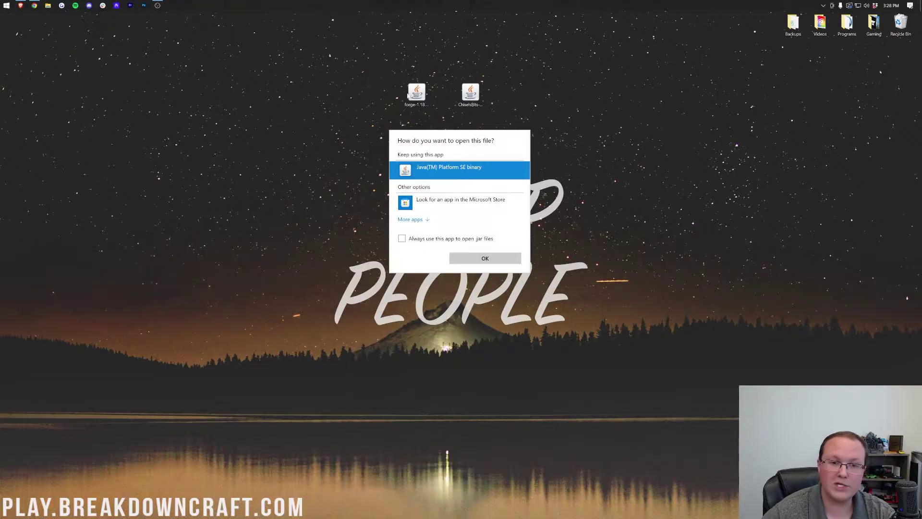
left_click(378, 96)
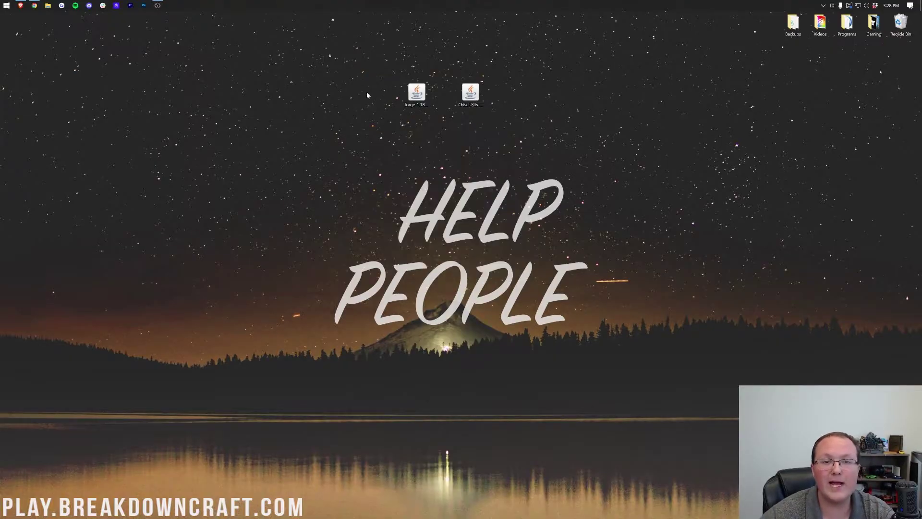
Switch to Chrome and look over the guide to downloading and installing Java 17 for Minecraft
left_click(34, 6)
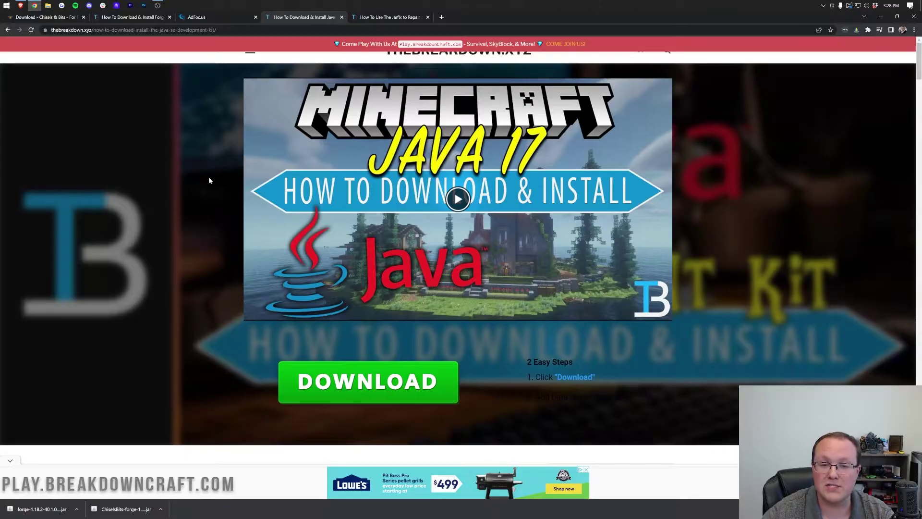
scroll(208, 179, "down", 5)
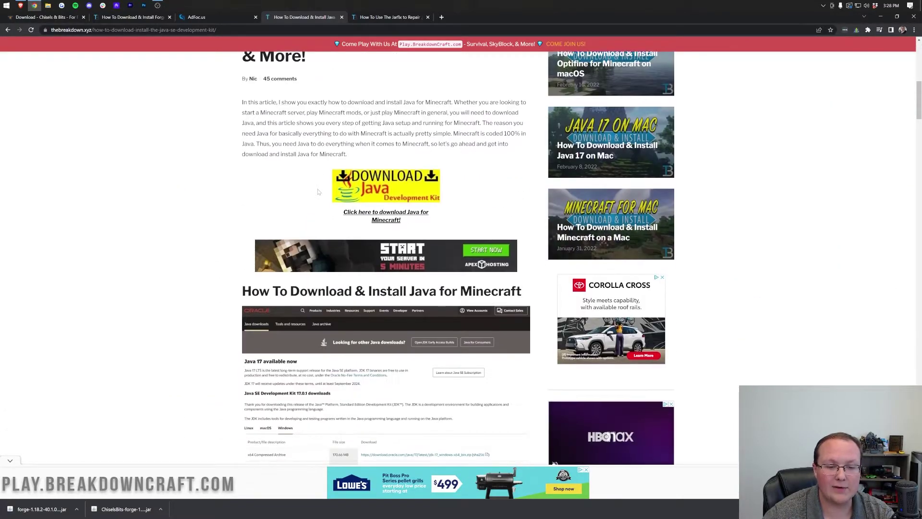
scroll(317, 191, "down", 5)
scroll(317, 188, "up", 14)
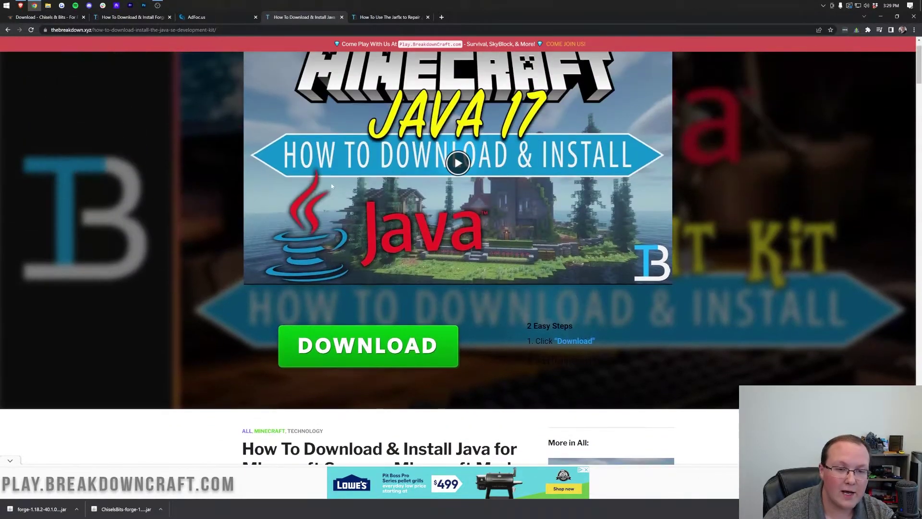
scroll(331, 187, "up", 1)
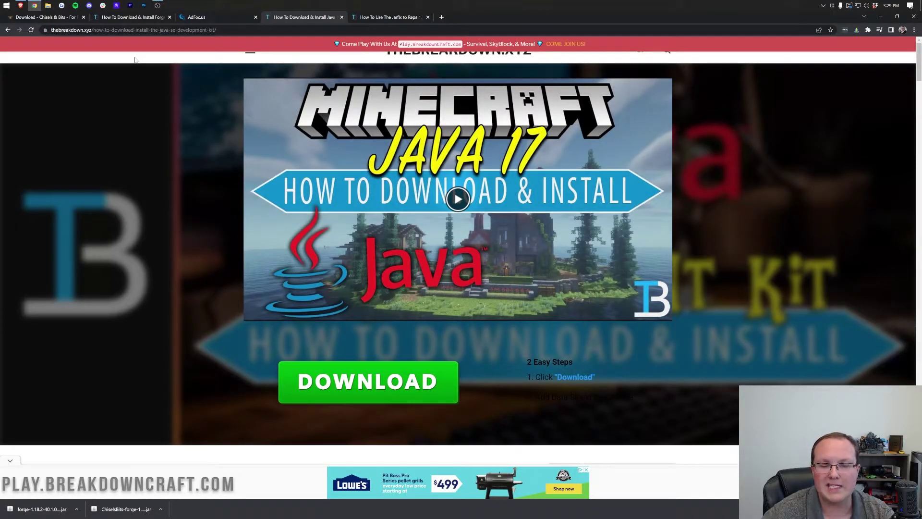
Look through the already open guide to repairing .jar files with Jarfix, including its download section
left_click(377, 19)
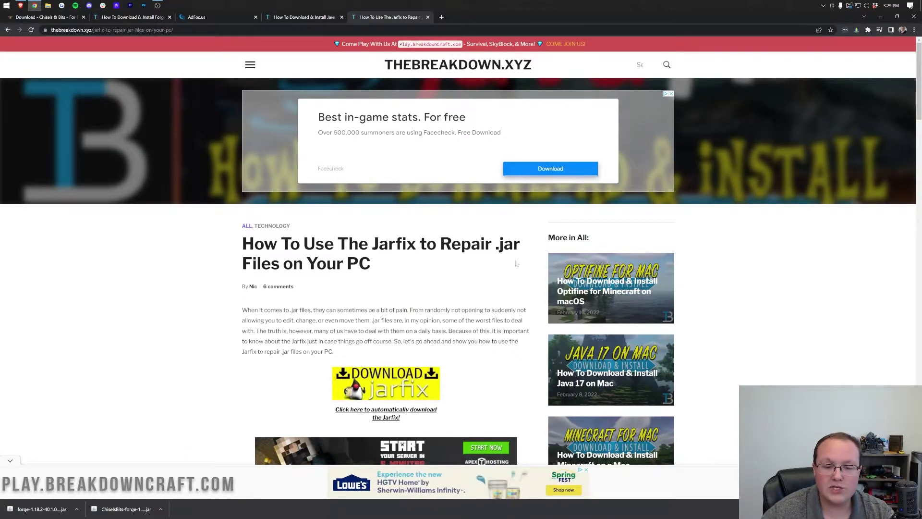
scroll(196, 152, "down", 10)
scroll(432, 258, "down", 2)
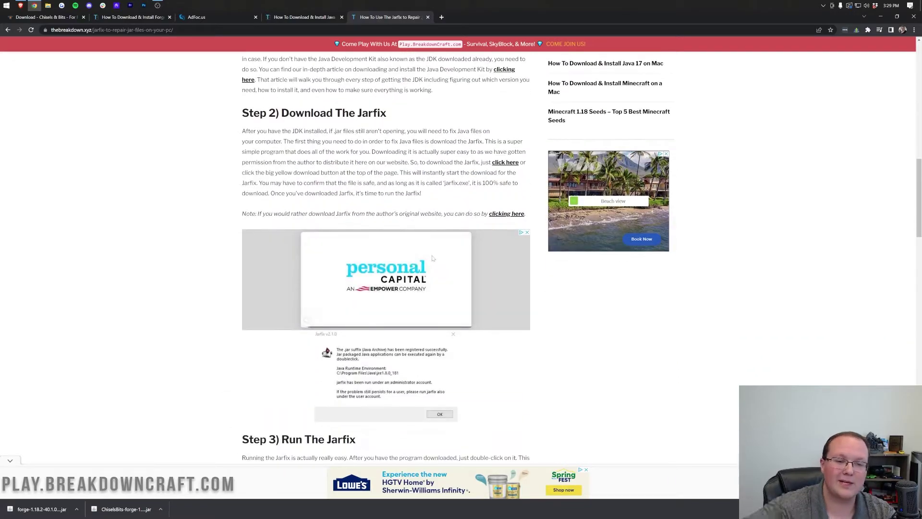
scroll(464, 249, "up", 3)
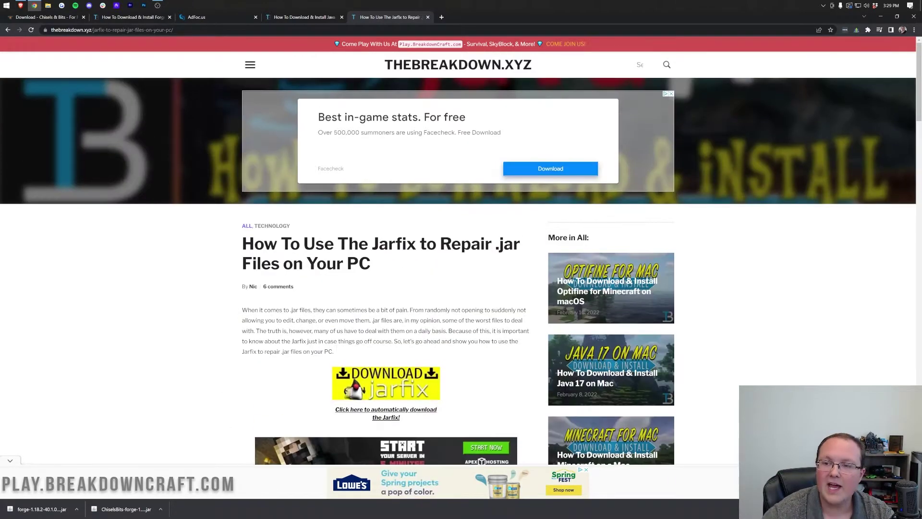
Open the Forge installer from the desktop with Java(TM) Platform SE binary and complete the Install client option
key("super+d")
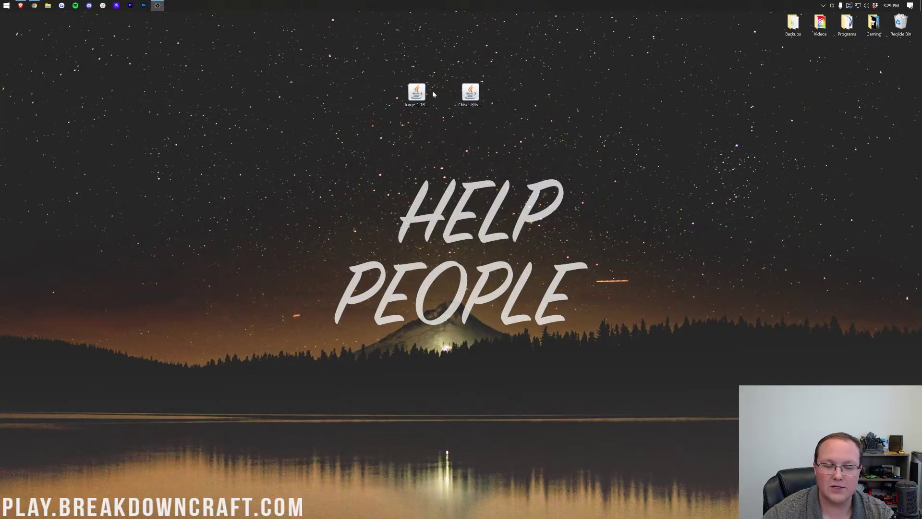
right_click(416, 92)
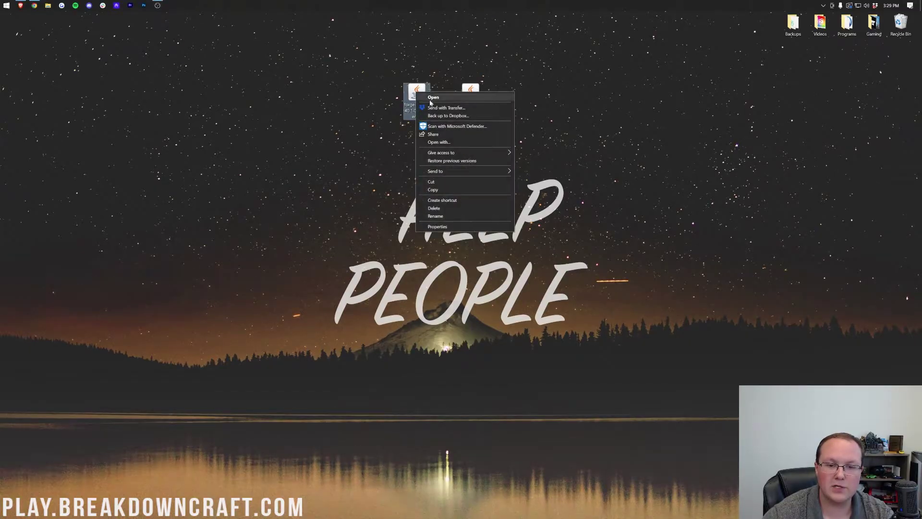
left_click(460, 141)
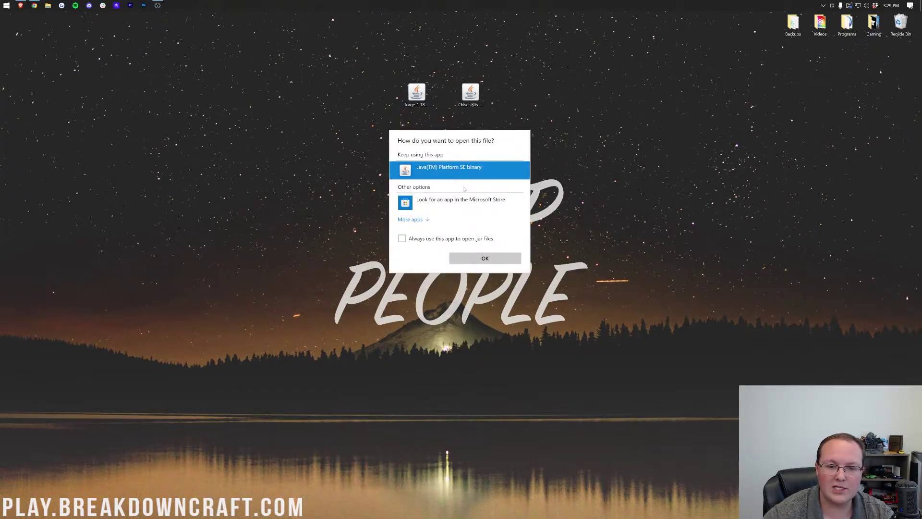
left_click(487, 260)
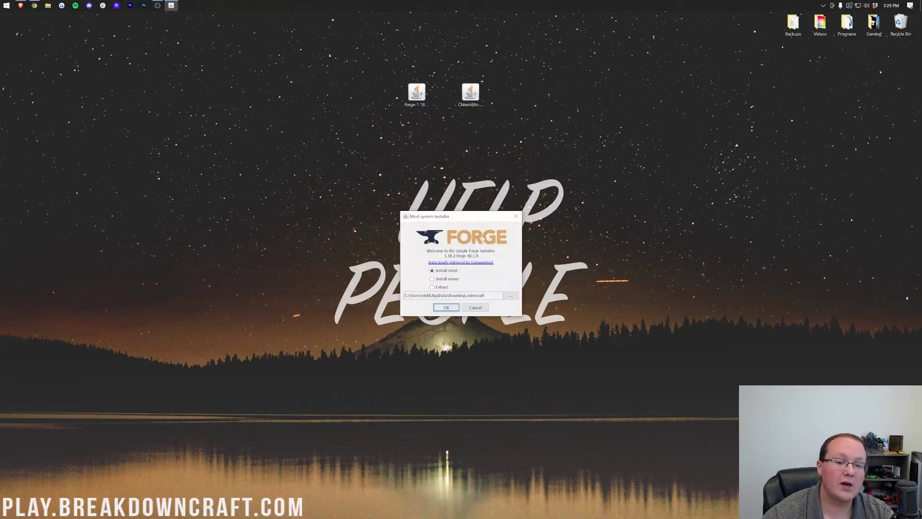
left_click(447, 271)
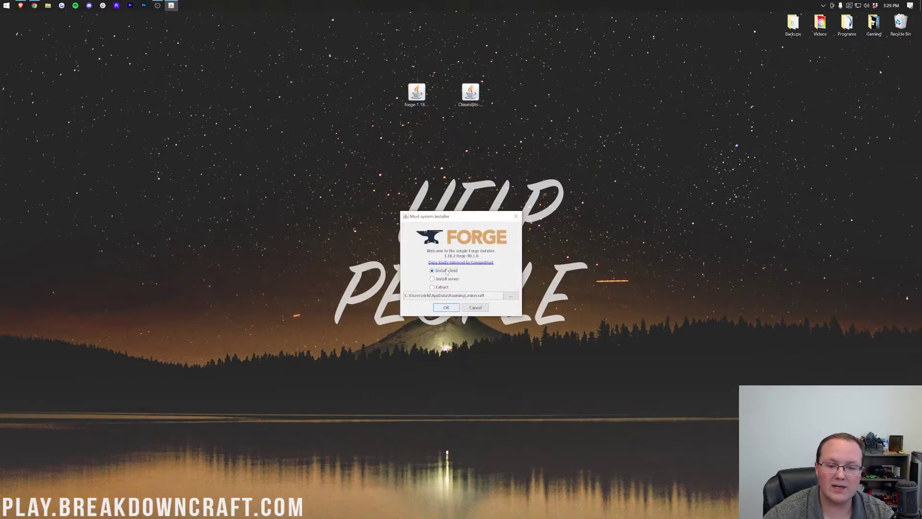
left_click(447, 307)
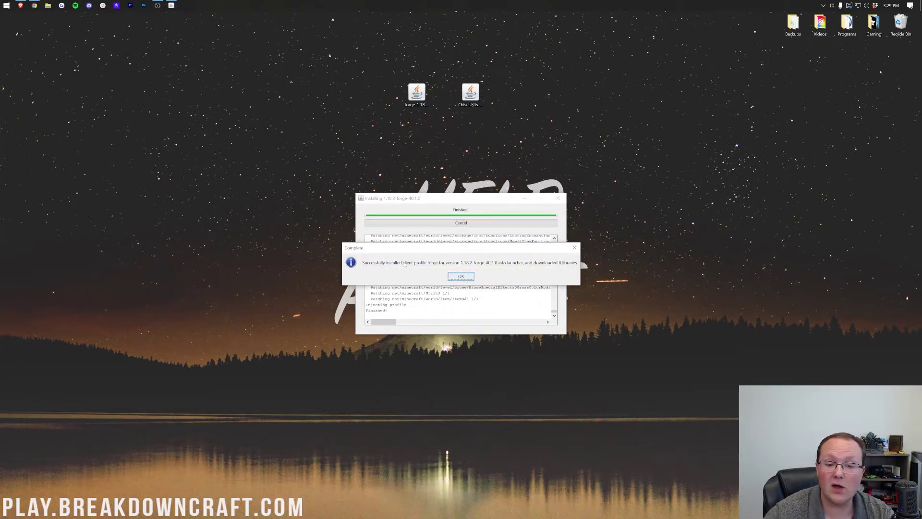
left_click(470, 276)
Discard the used Forge installer in the Recycle Bin and move the Chisels & Bits file higher on the desktop
left_click_drag(416, 93, 901, 23)
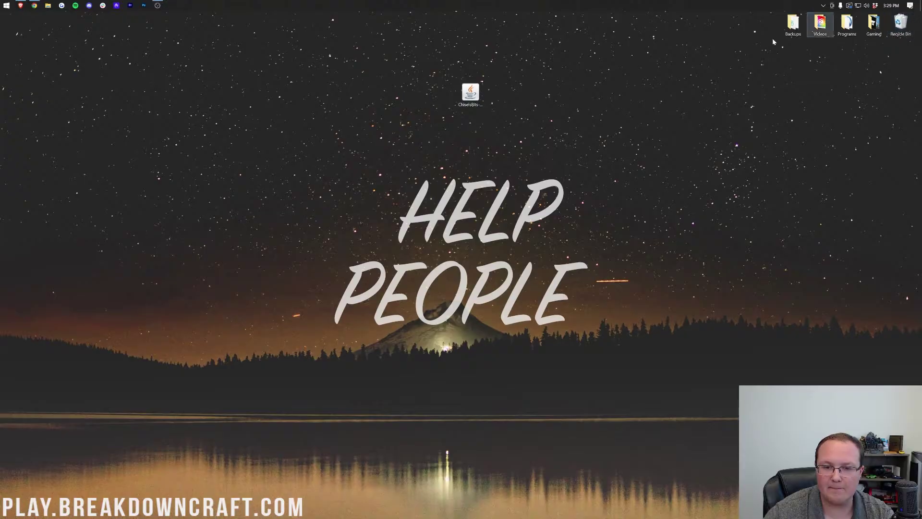
left_click_drag(468, 103, 470, 62)
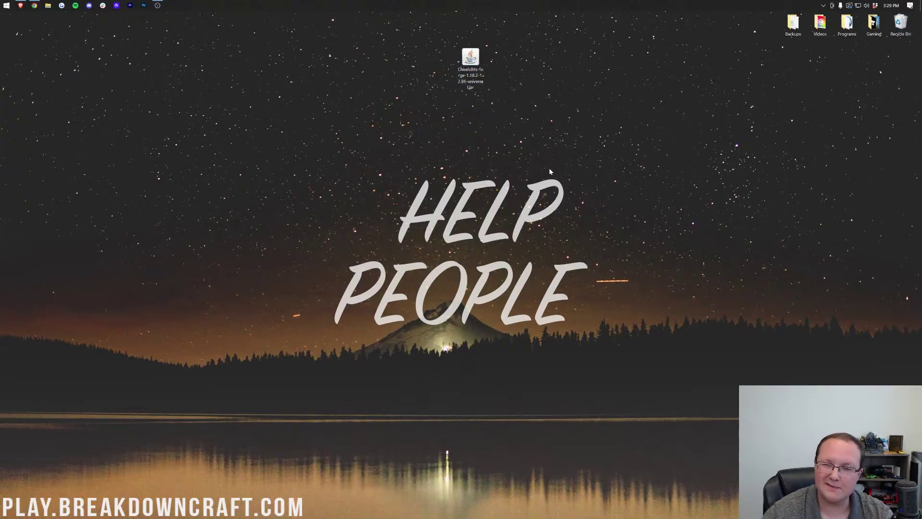
Open the Minecraft Launcher and try starting the forge profile, backing out at the modified-installation warning
left_click(1, 2)
type("minecraft")
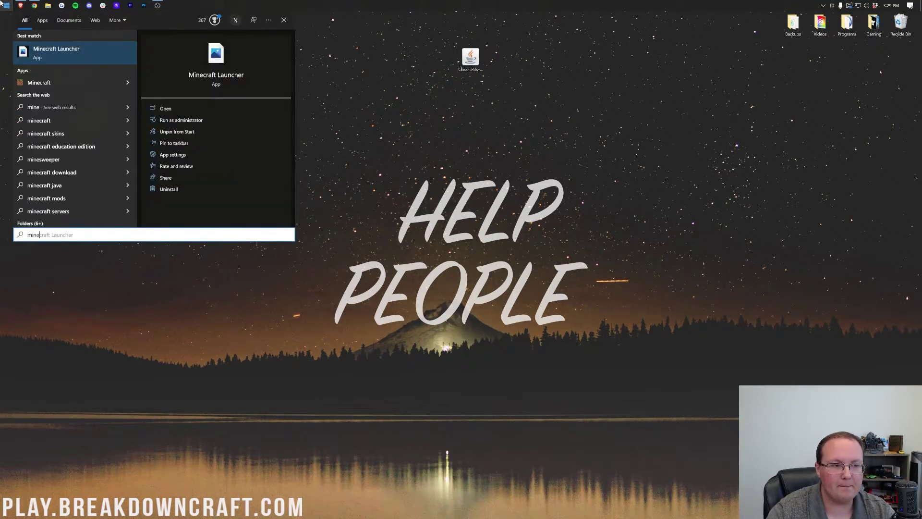
key("Return")
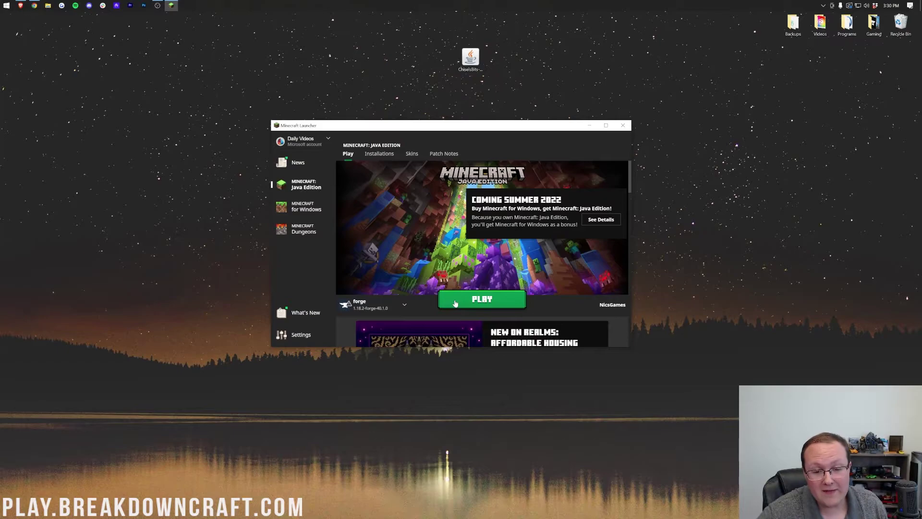
left_click(482, 298)
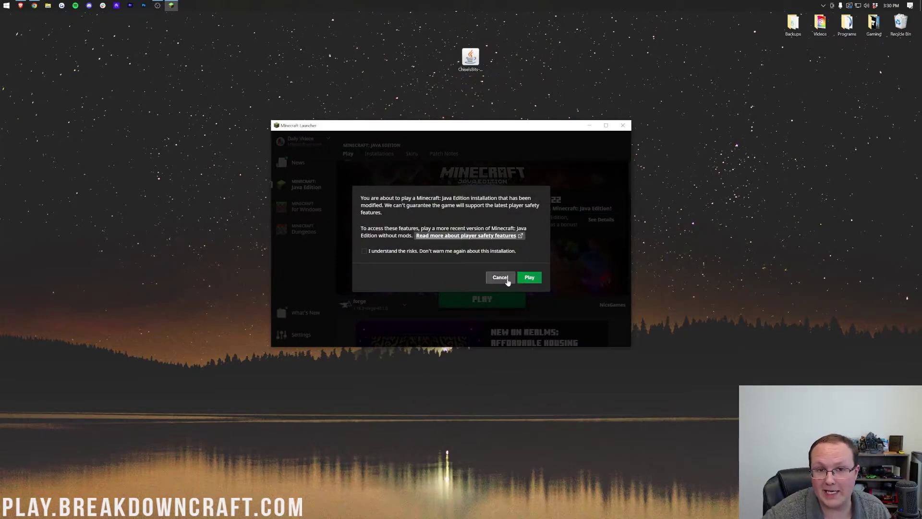
left_click(500, 277)
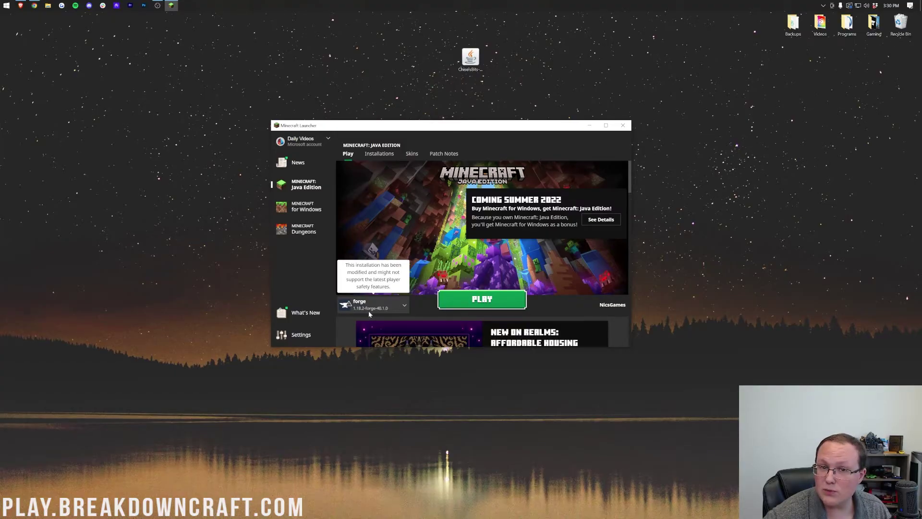
Check the launcher's installations with the Modded filter off and on, and cancel a trial launch of the forge installation
left_click(379, 154)
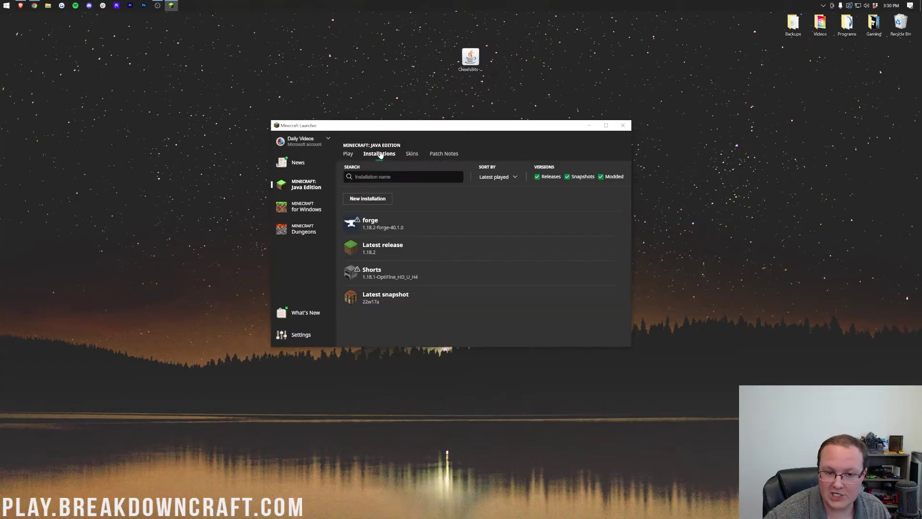
left_click(619, 179)
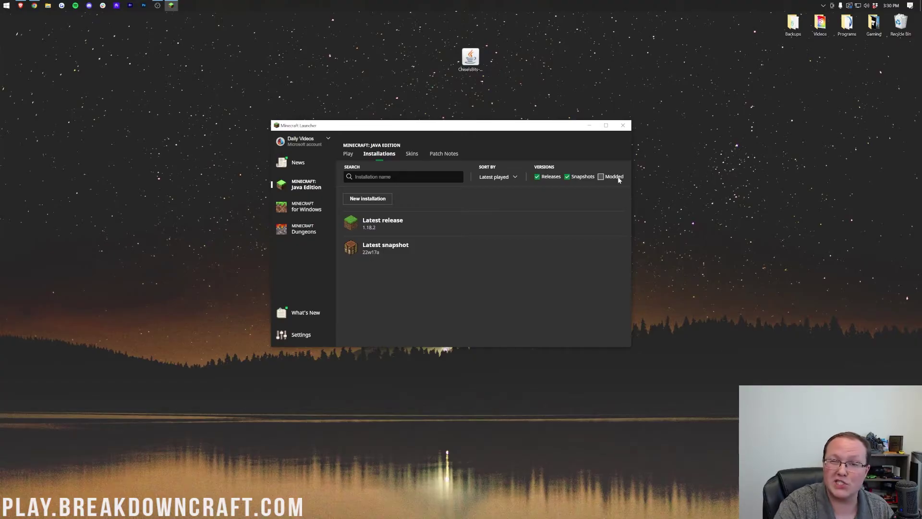
left_click(619, 180)
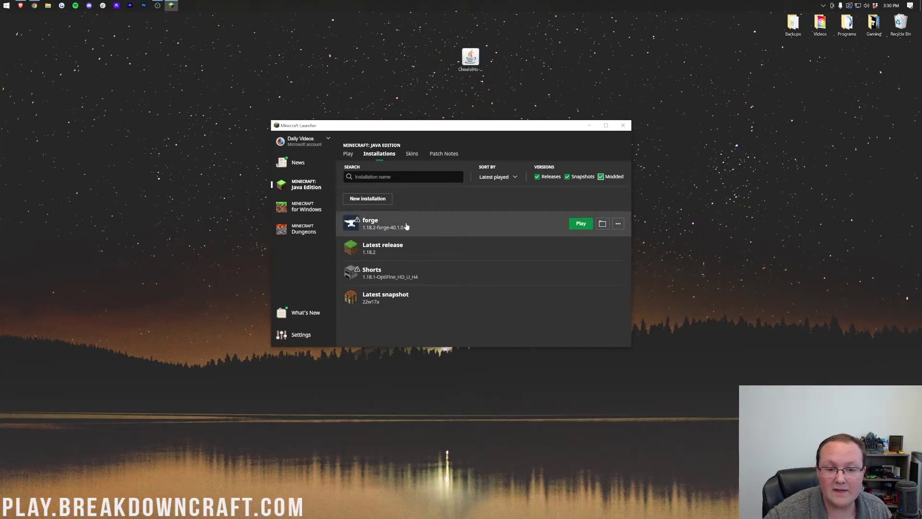
left_click(576, 226)
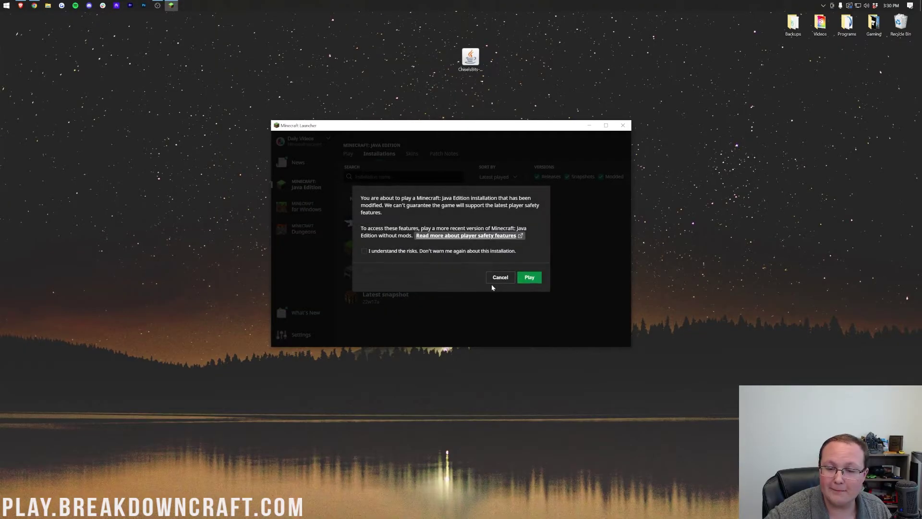
left_click(498, 277)
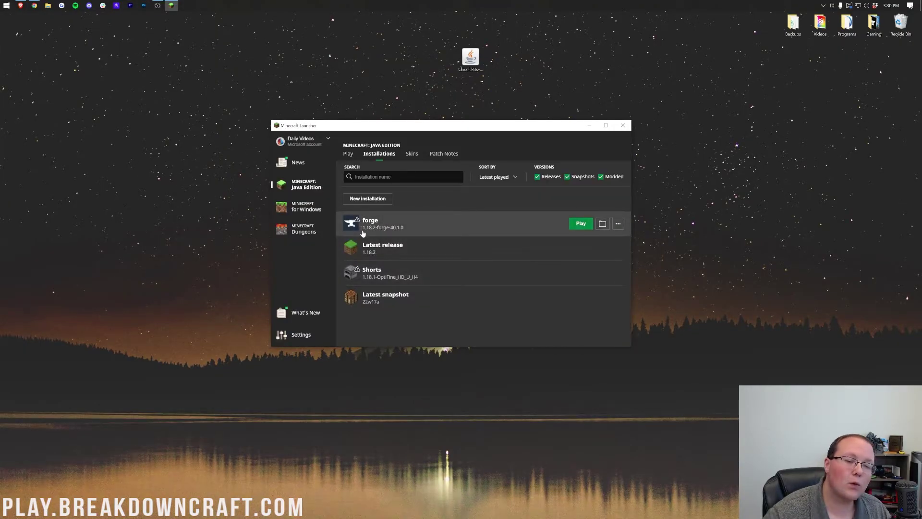
Start a new Java Edition installation and name it Play.BreakdownCraft.com
left_click(368, 199)
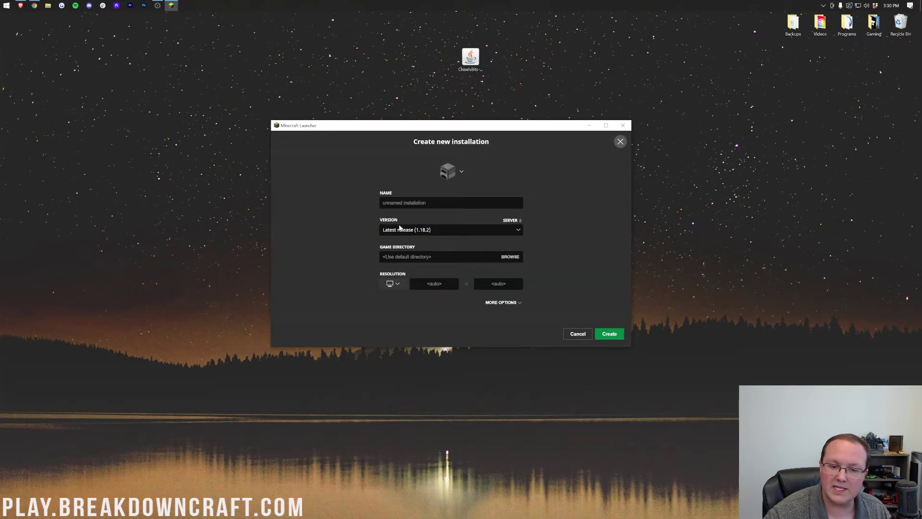
type("P")
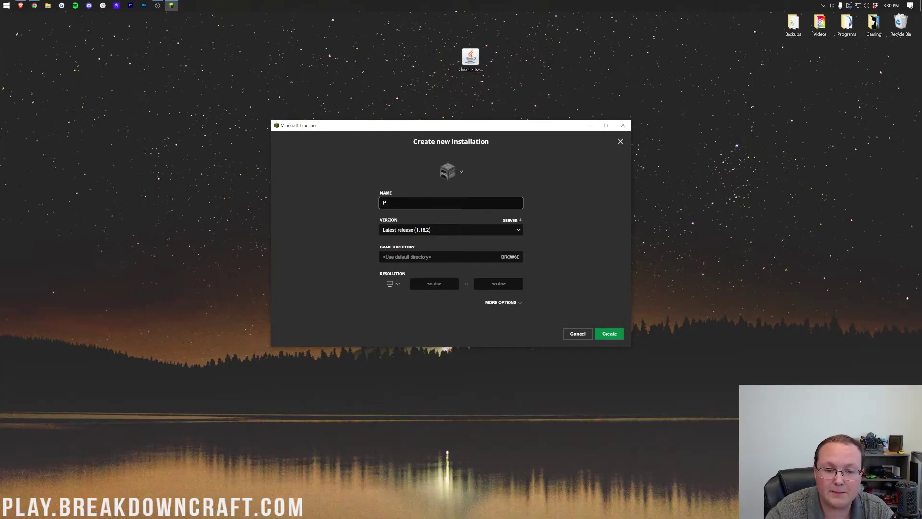
type("lay.b")
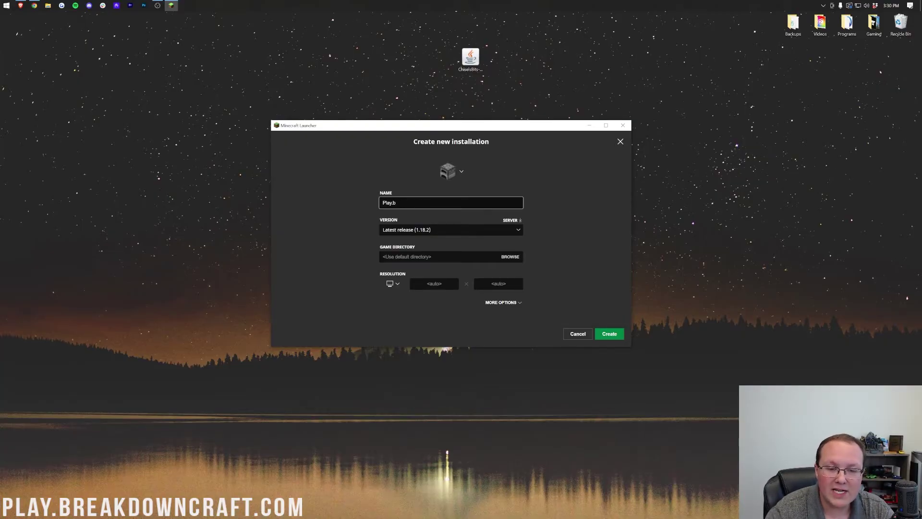
type("reakdoreakdownCraft.com")
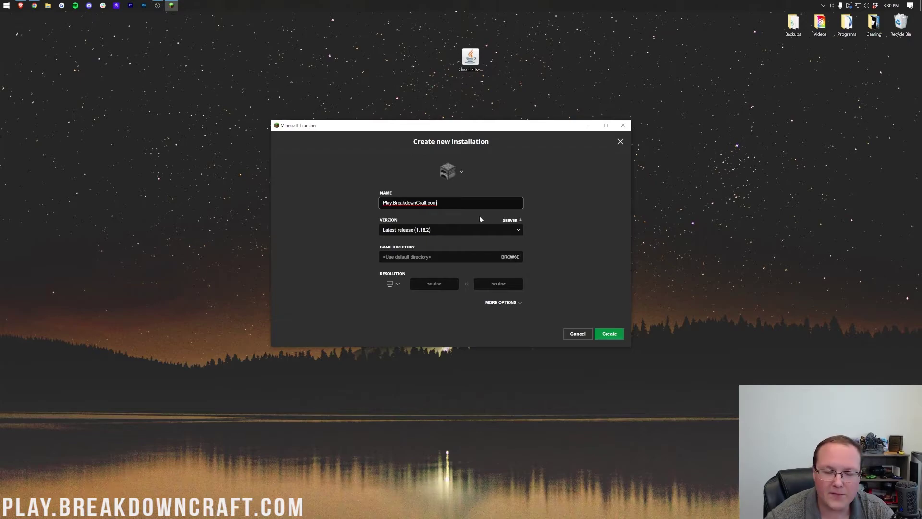
Set the new installation's version to release 1.18.2-forge-40.1.0
left_click(413, 231)
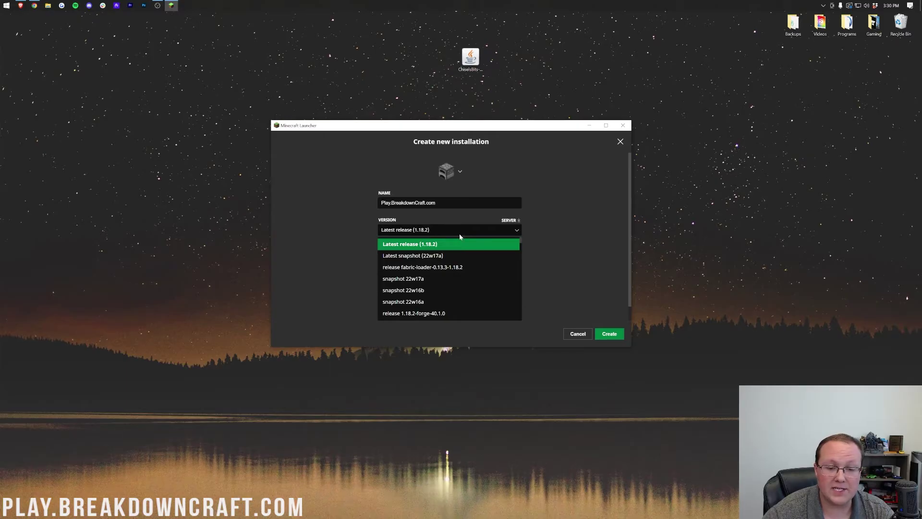
scroll(432, 307, "down", 3)
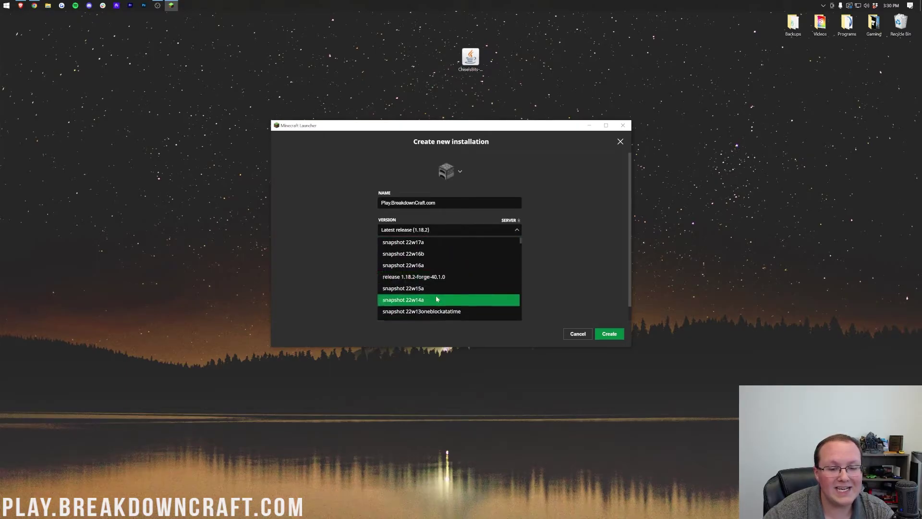
scroll(427, 302, "up", 3)
scroll(432, 293, "down", 3)
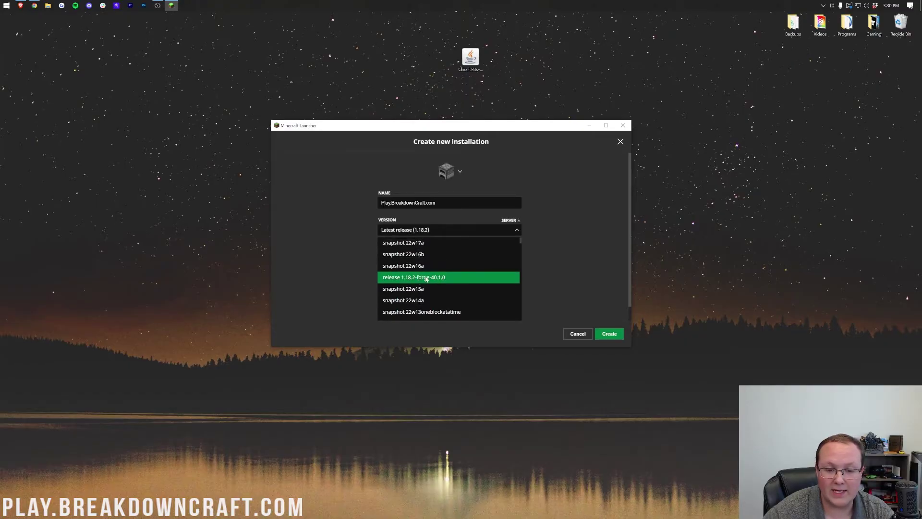
left_click(425, 278)
Set the new installation's resolution to 1920 x 1080 and create it
left_click(393, 298)
left_click(401, 278)
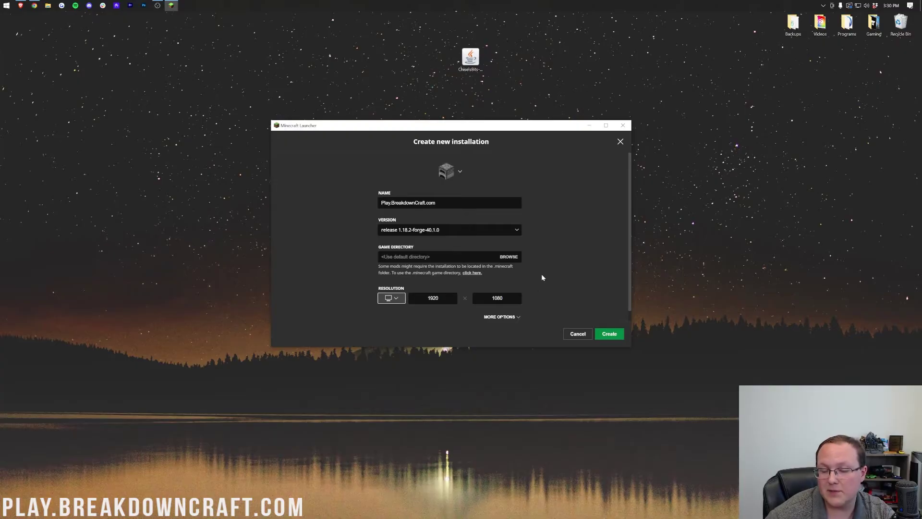
left_click(610, 334)
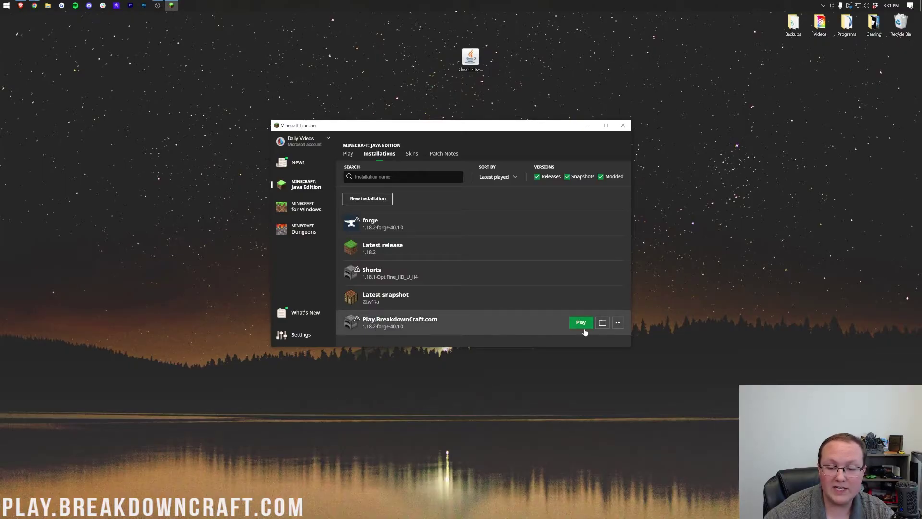
Launch the Play.BreakdownCraft.com installation, accept the modified-installation warning, and open the game's Mods list
left_click(586, 329)
left_click(533, 275)
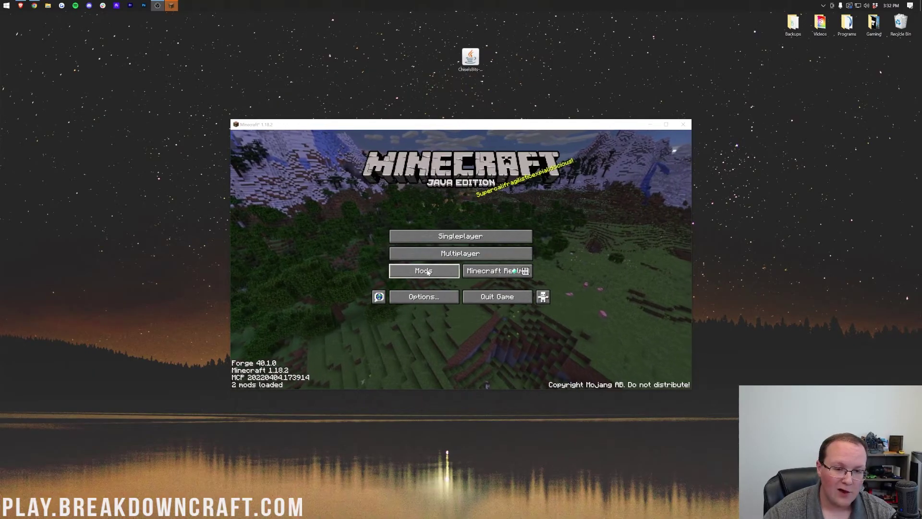
left_click(426, 271)
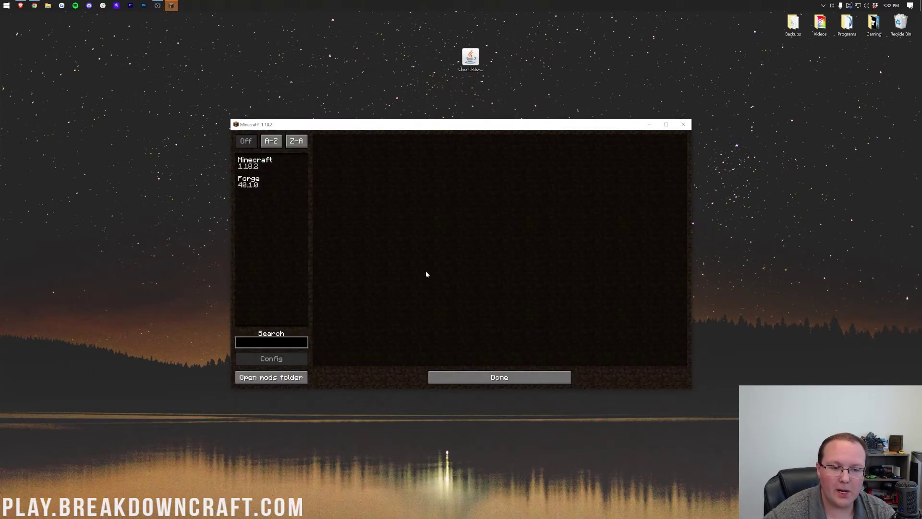
Open the game's mods folder, move the Chisels & Bits jar from the desktop into it, and close the folder
left_click(272, 378)
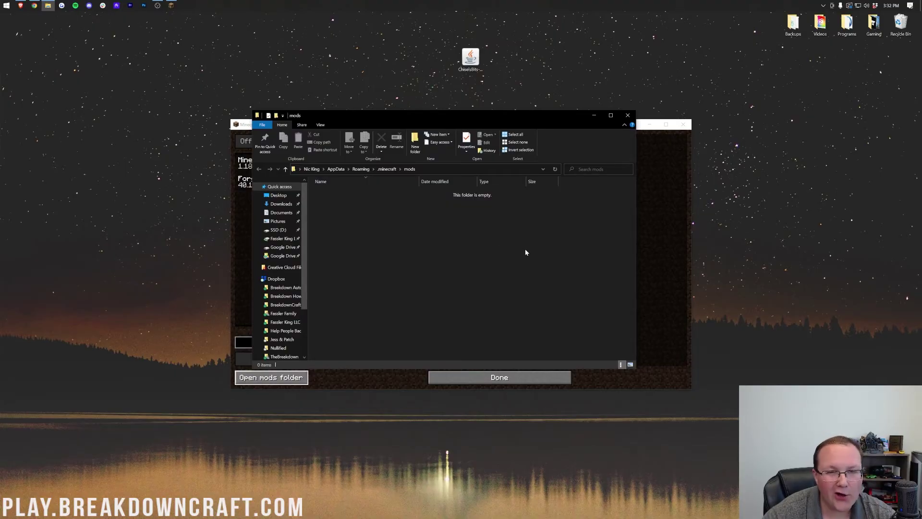
left_click_drag(470, 59, 401, 225)
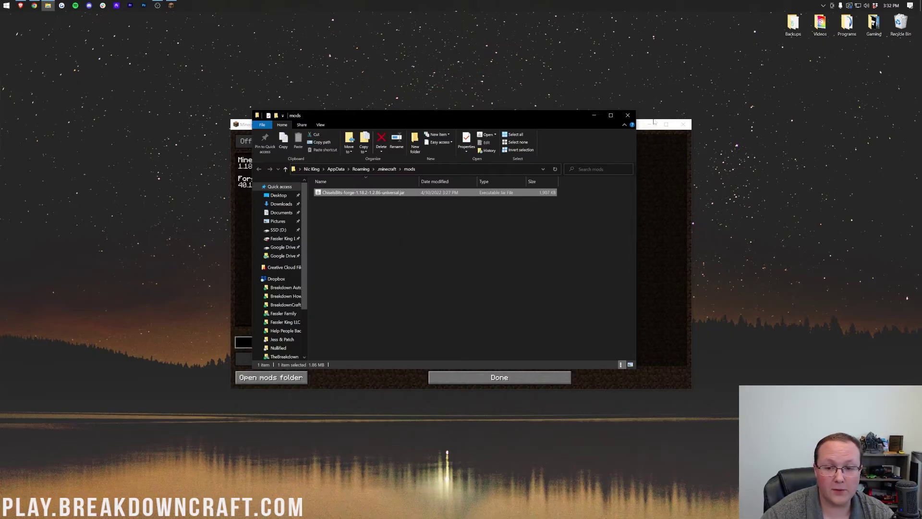
left_click(628, 115)
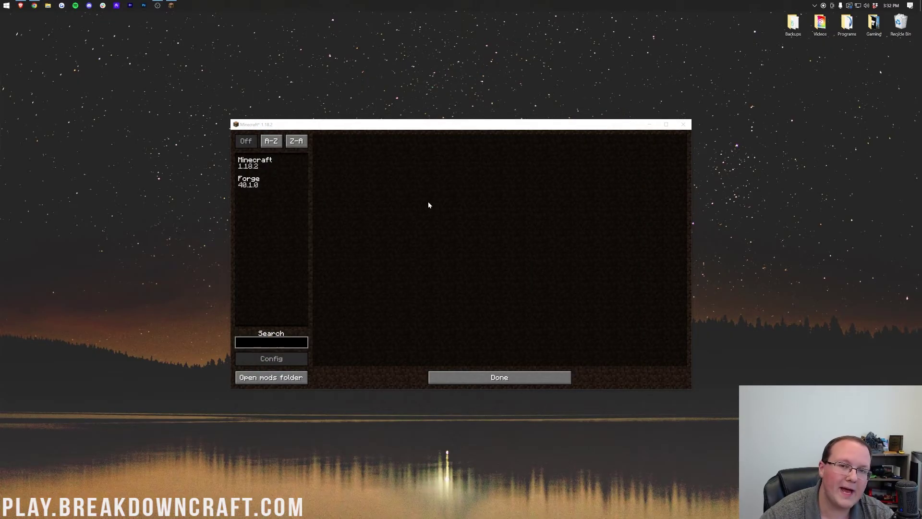
Leave the Mods list, quit the game, and reopen the Minecraft Launcher
left_click(474, 372)
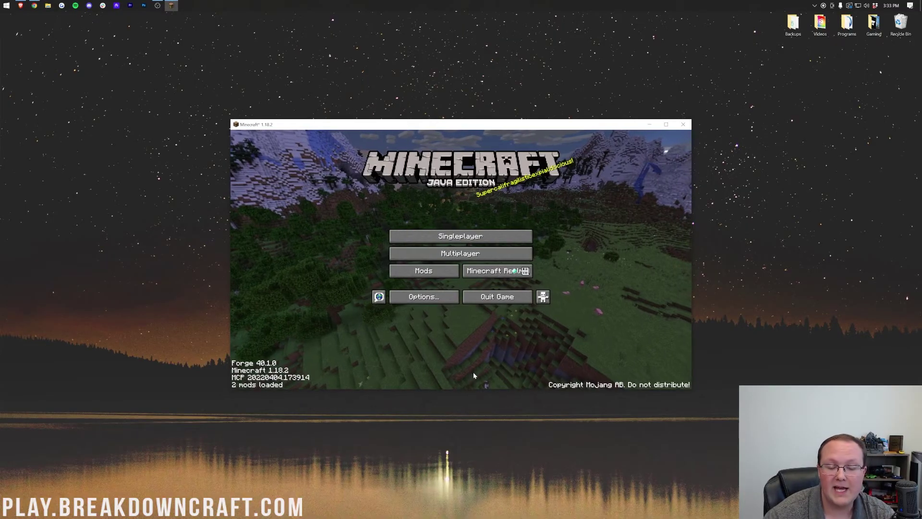
left_click(491, 297)
key("super")
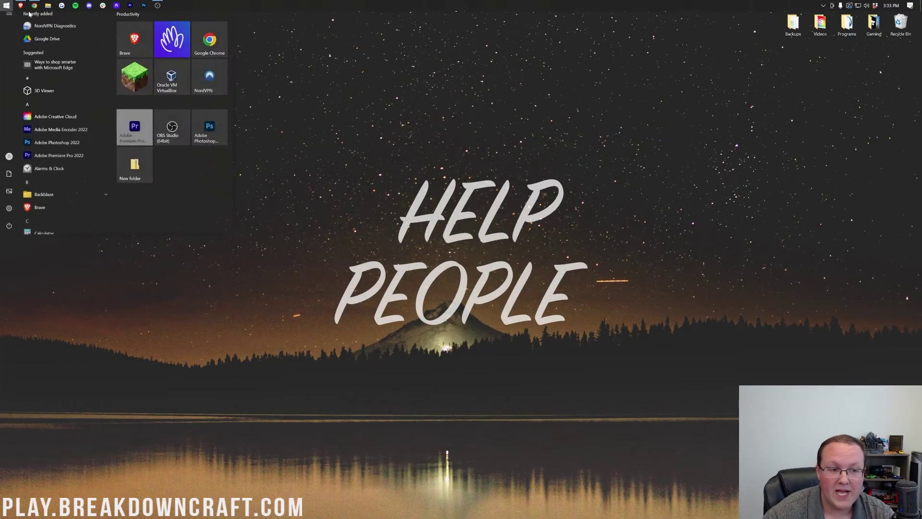
key("super")
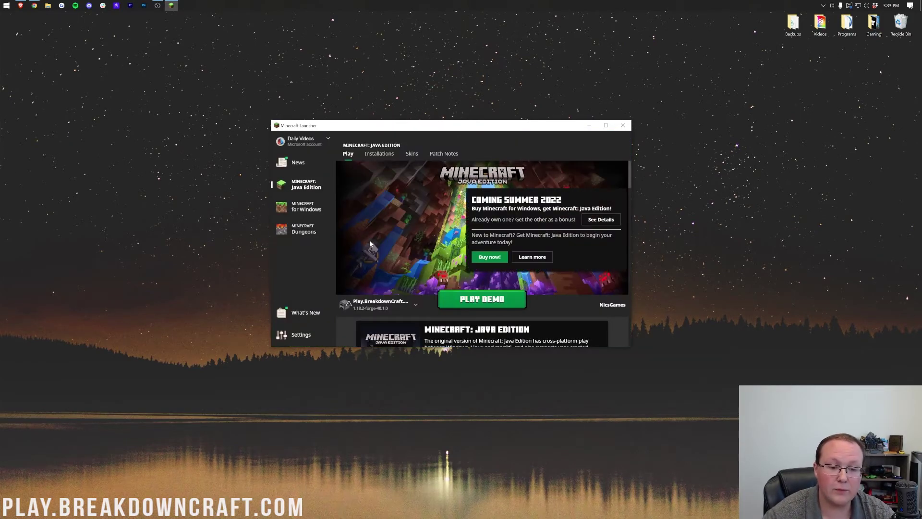
Check the available installations, keep Play.BreakdownCraft.com selected, and launch it, accepting the modified-installation warning
left_click(369, 303)
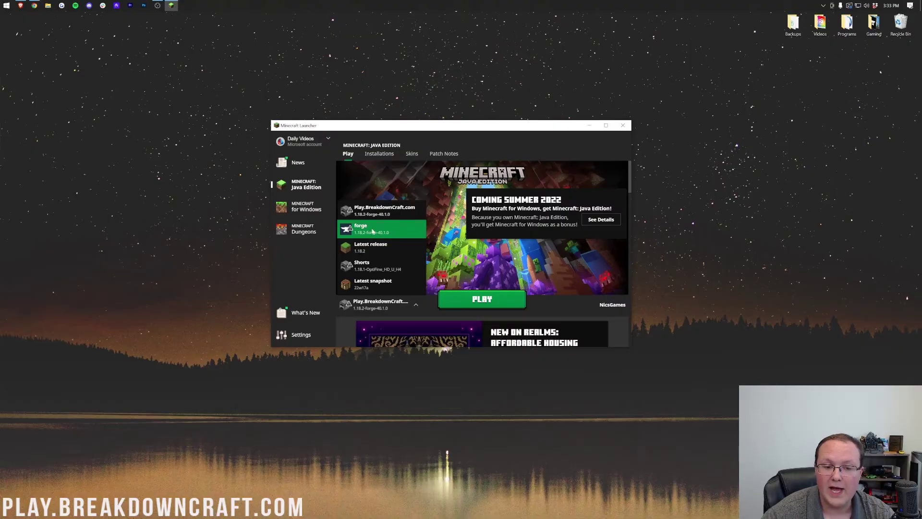
left_click(430, 202)
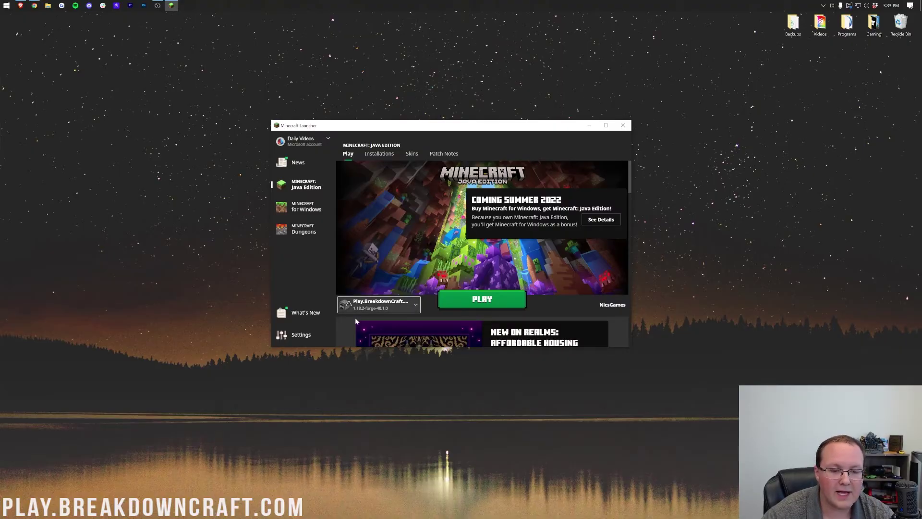
mouse_move(358, 314)
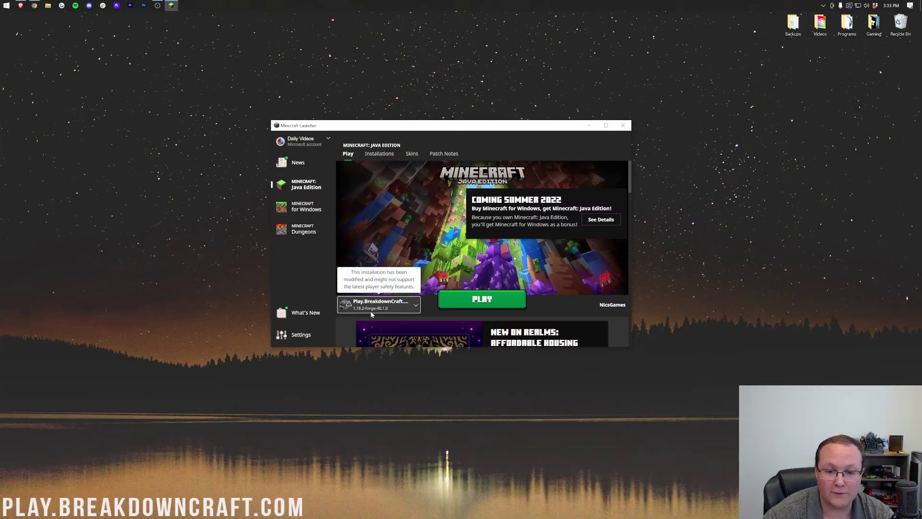
left_click(486, 303)
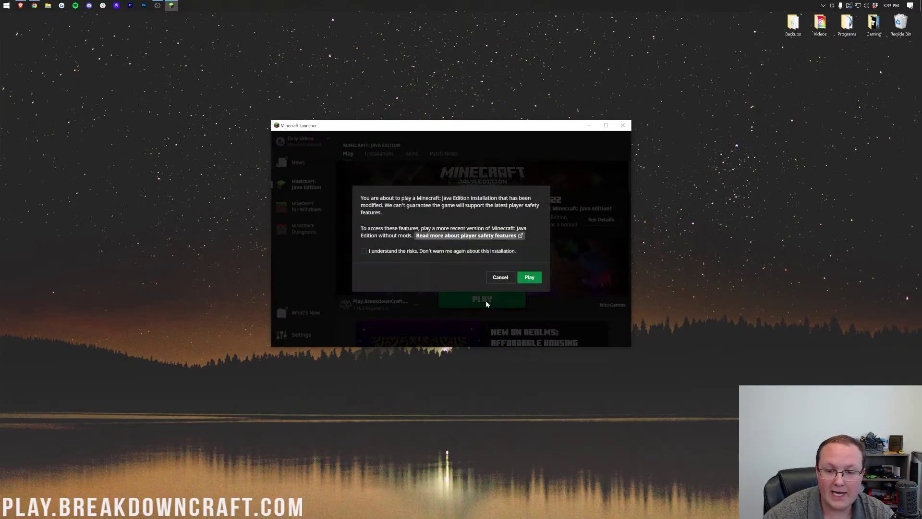
left_click(527, 276)
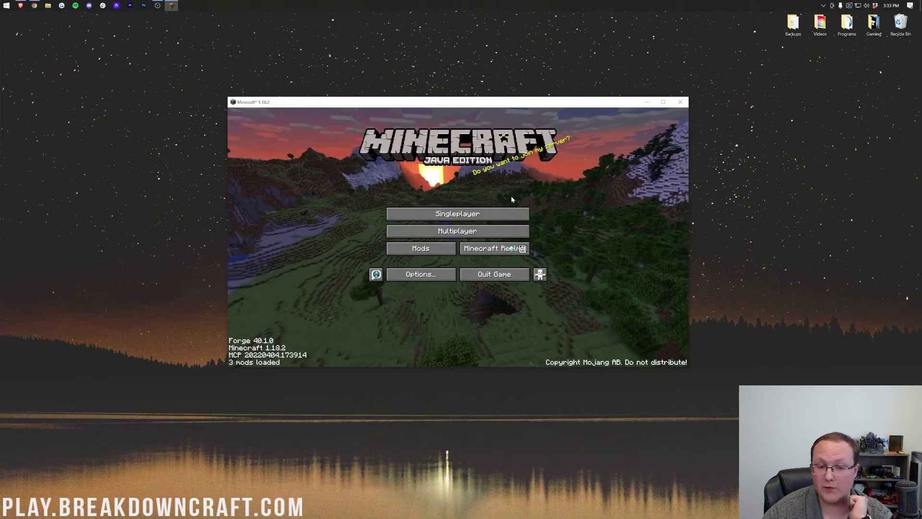
Check the game's Mods list for Chisels & Bits and return to the title screen
left_click(417, 254)
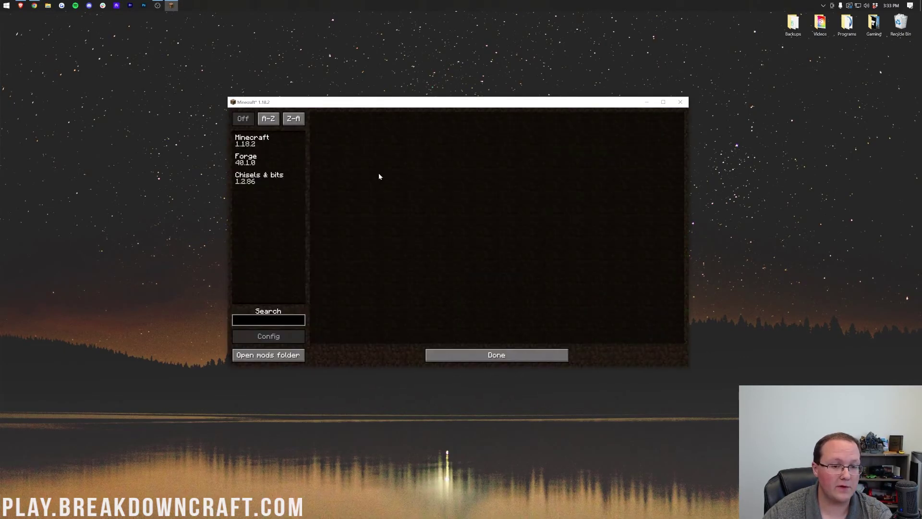
left_click(277, 177)
left_click(442, 355)
Load the singleplayer world "Seed: Play.BreakdownCraft.com"
left_click(425, 209)
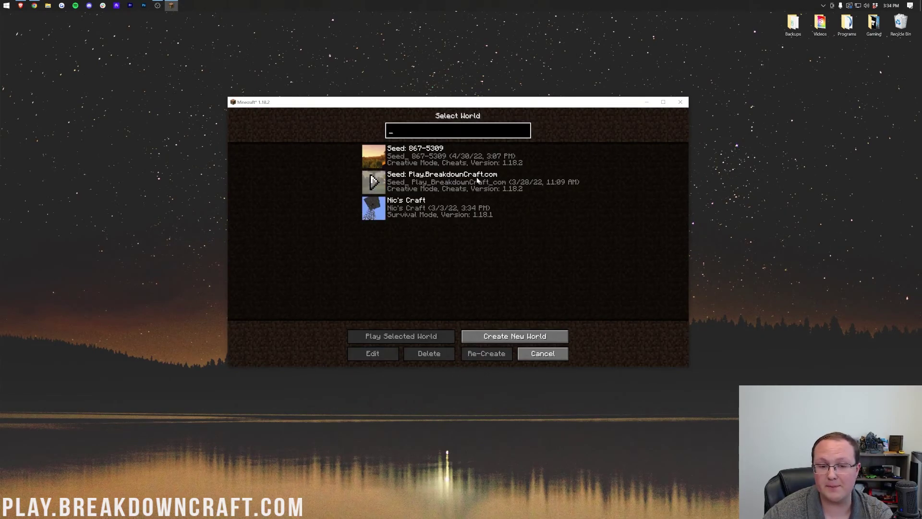
double_click(478, 177)
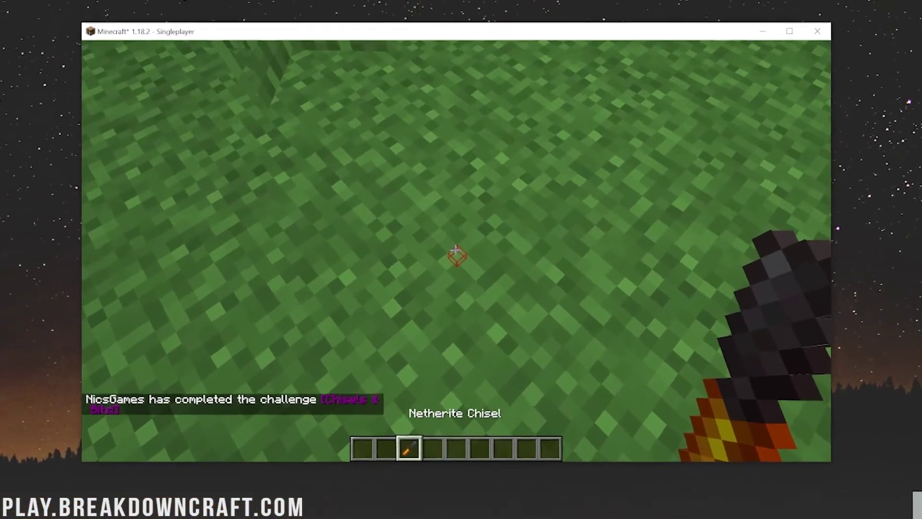
Examine the Netherite Chisel by dropping it on the grass and picking it back up
left_click(458, 236)
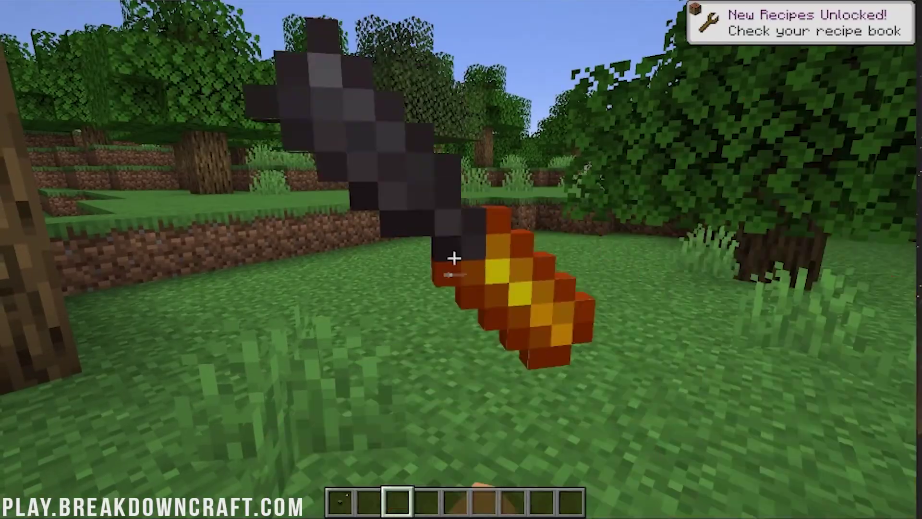
key("w")
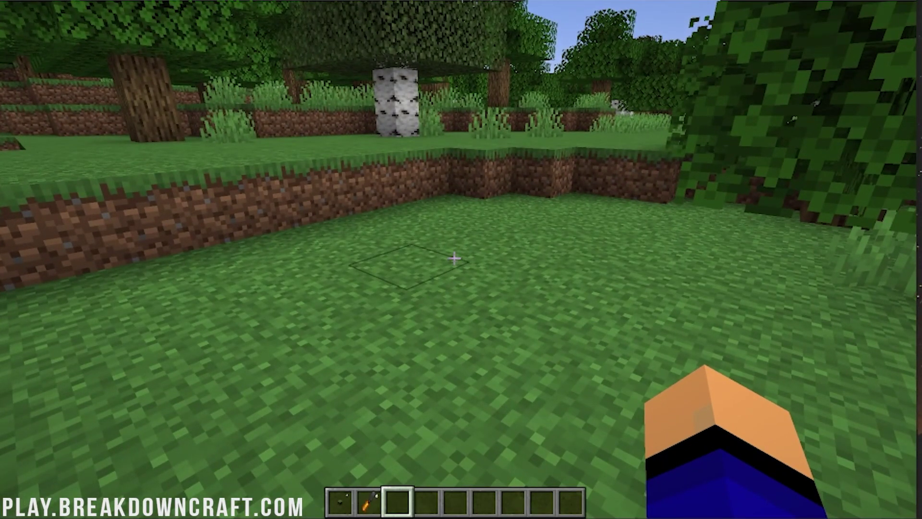
scroll(454, 258, "down", 1)
scroll(453, 258, "up", 1)
key("w")
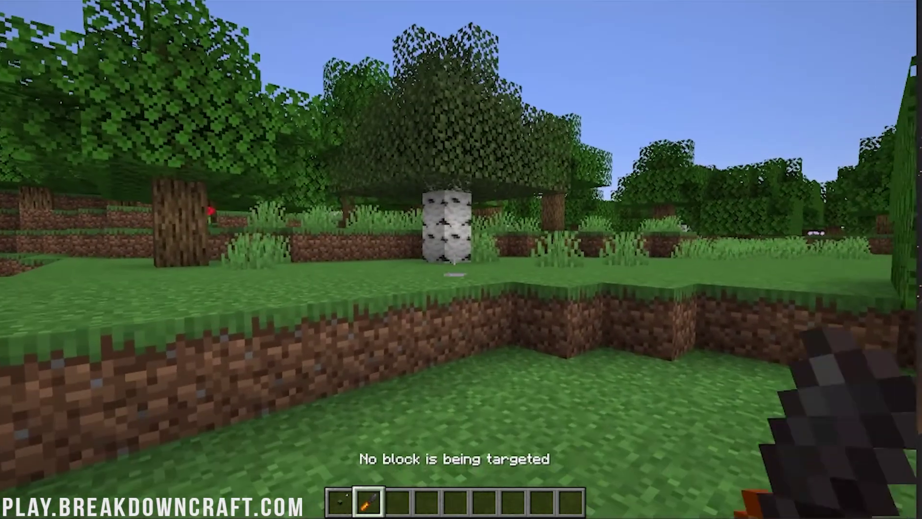
key("w")
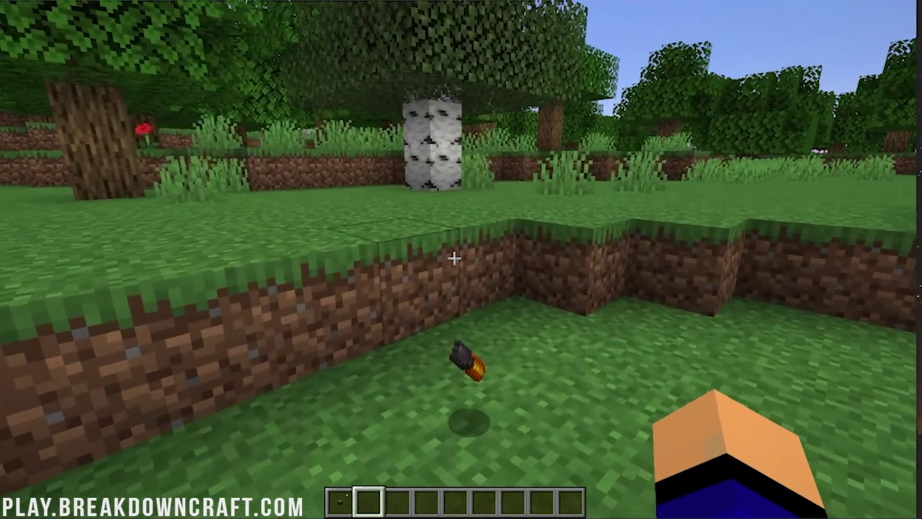
right_click(453, 258)
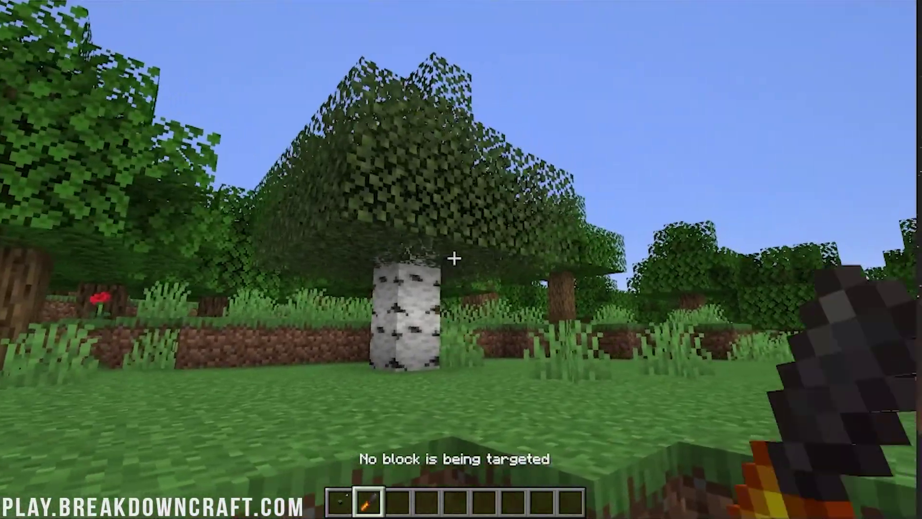
Walk to an oak tree and carve bits out of its trunk with the Netherite Chisel
key("w")
key("w")
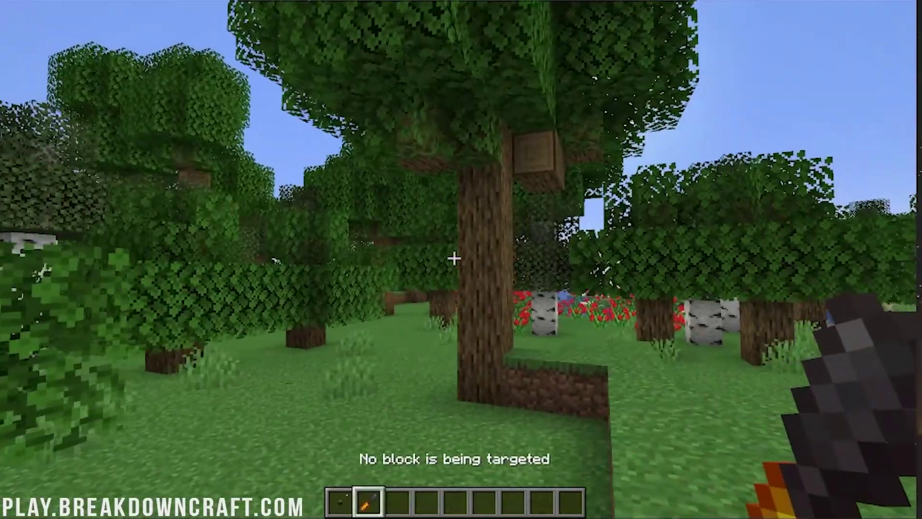
key("w")
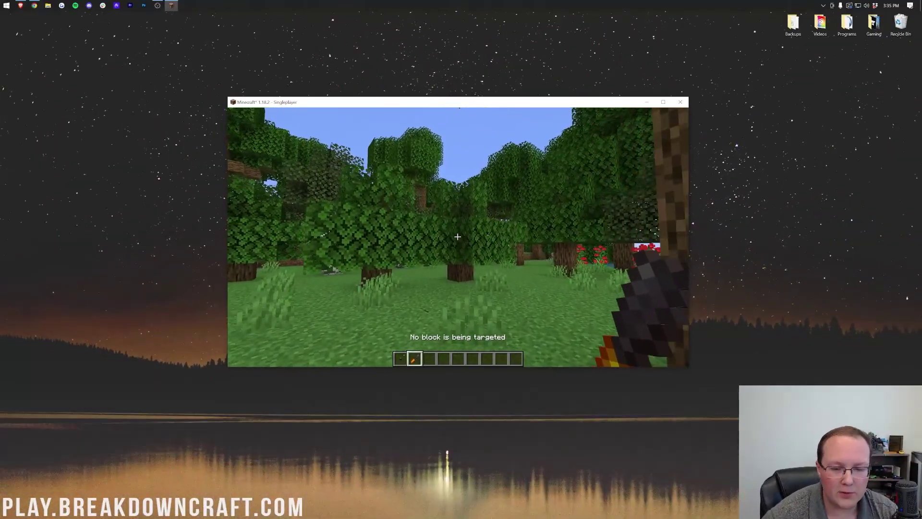
key("w")
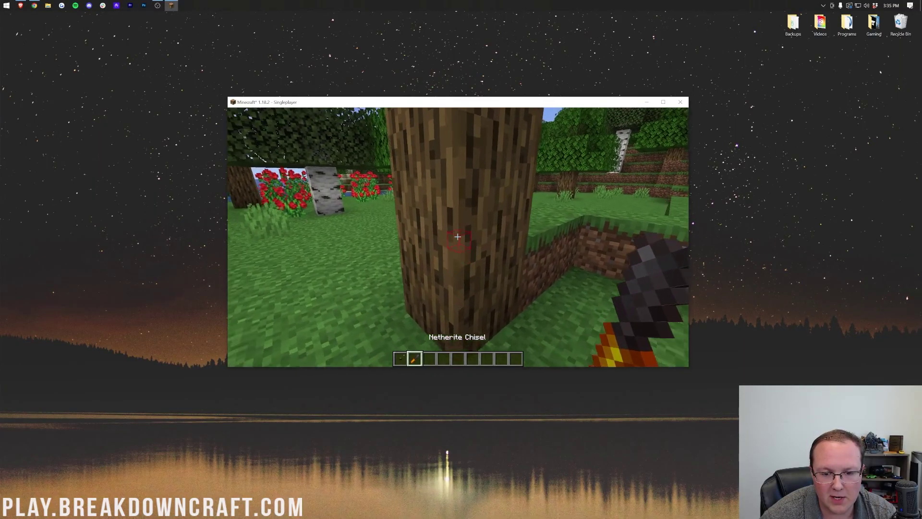
left_click(458, 237)
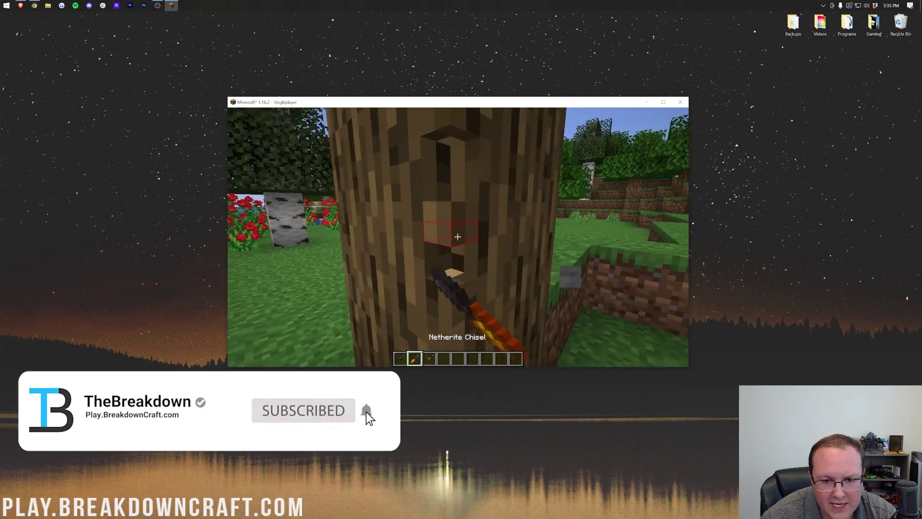
left_click(458, 236)
left_click(458, 236)
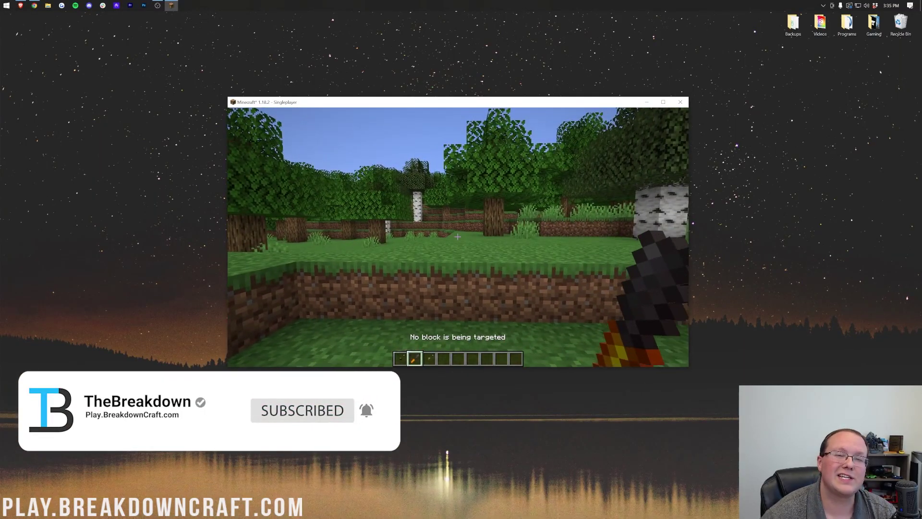